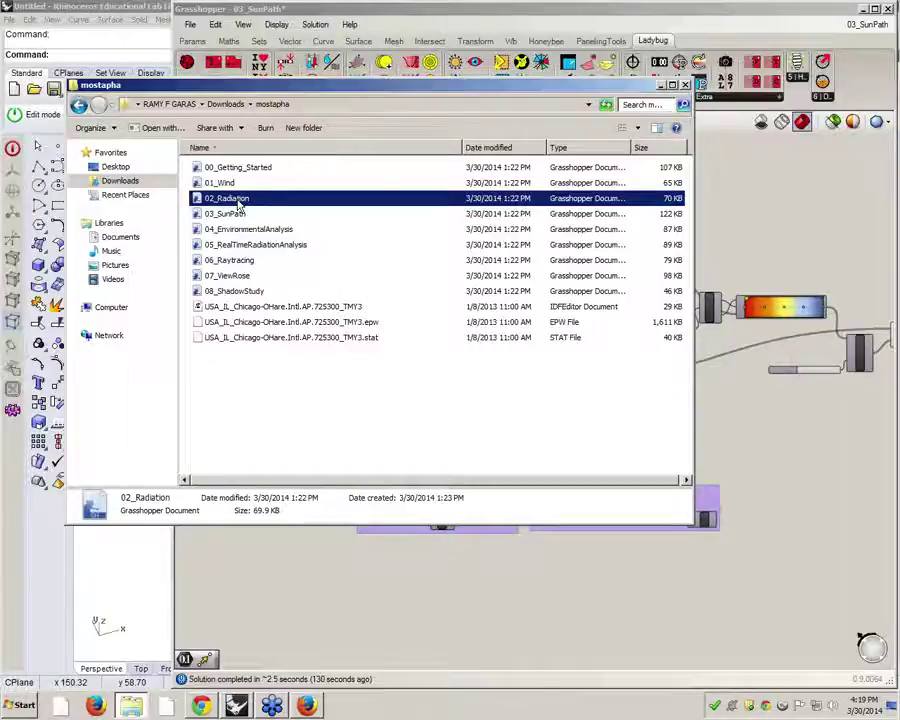
Load the 02_Radiation definition into Grasshopper and decline to view the IO messages.
drag(240, 204, 745, 598)
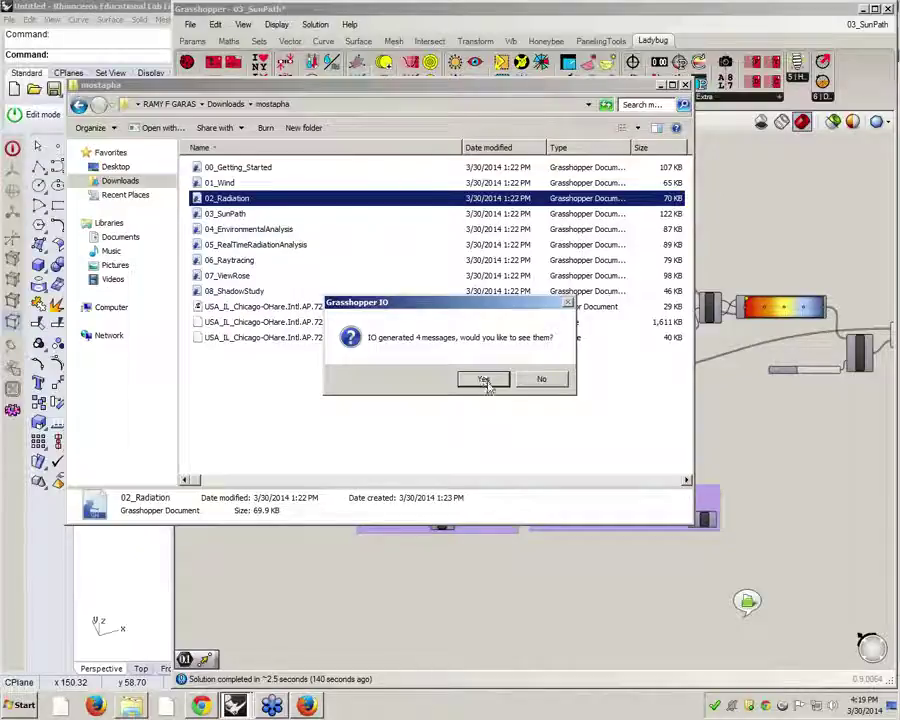
click(536, 382)
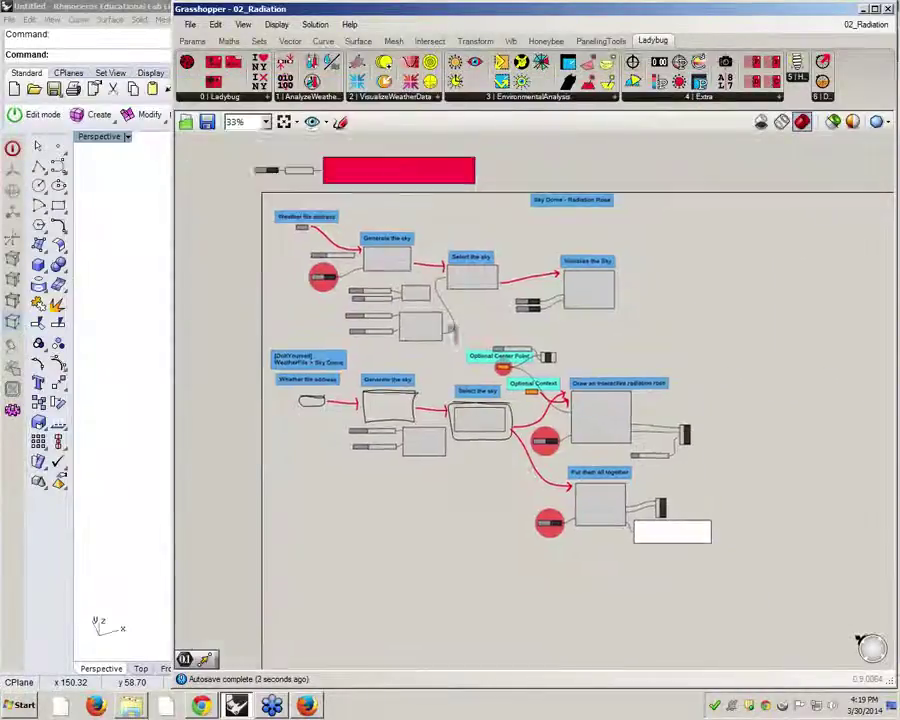
Resize and reposition the Rhino and Grasshopper windows so the viewport and the radiation definition sit side by side.
drag(173, 240, 406, 244)
scroll(530, 265, up, 5)
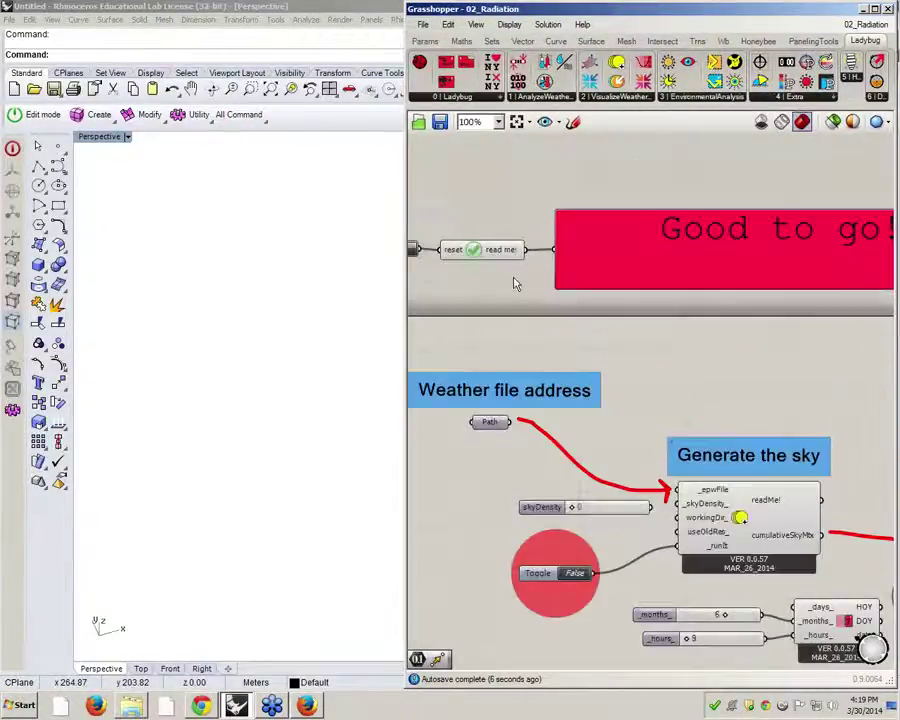
scroll(540, 310, down, 1)
scroll(562, 338, up, 2)
scroll(482, 392, down, 2)
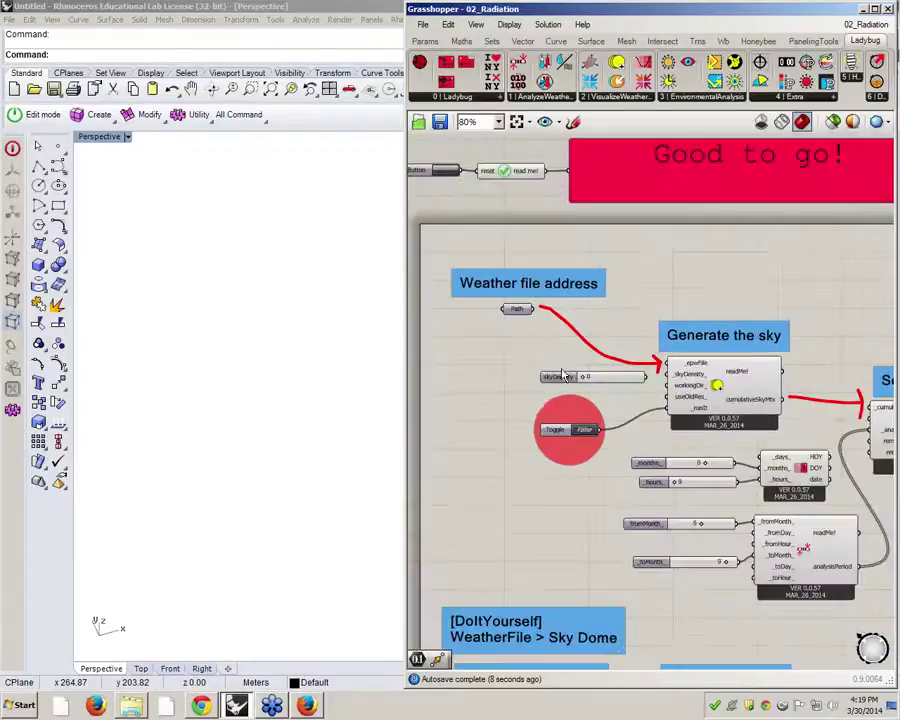
click(350, 44)
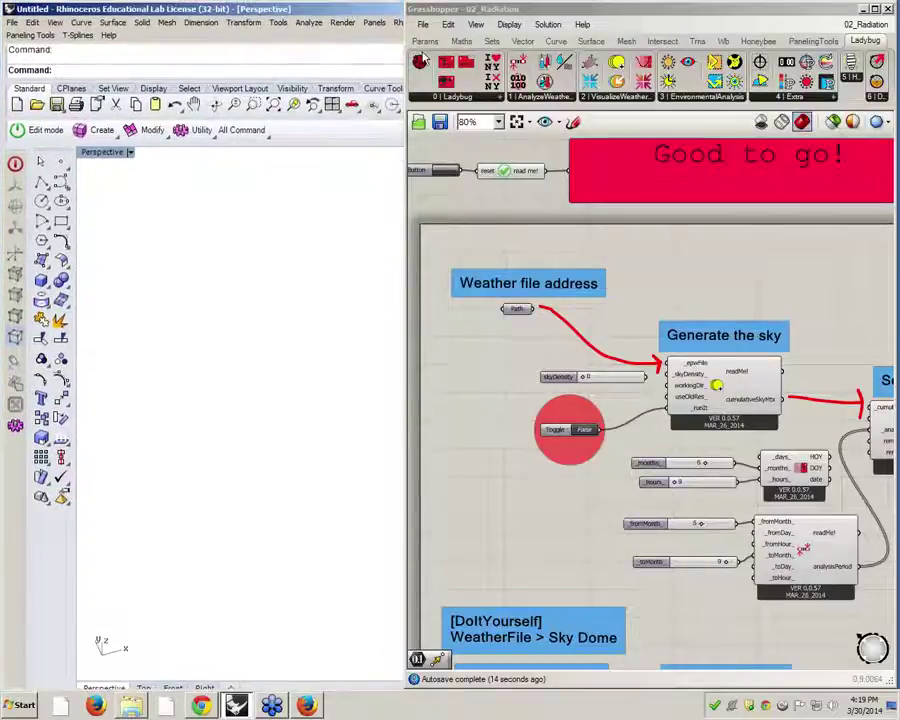
drag(407, 58, 485, 72)
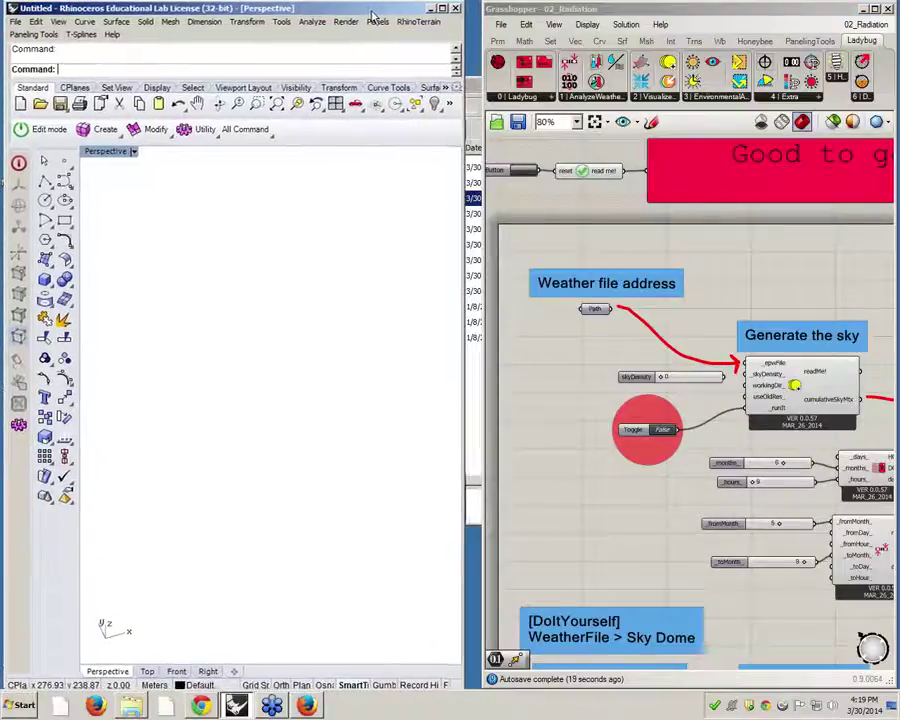
drag(369, 2, 356, 18)
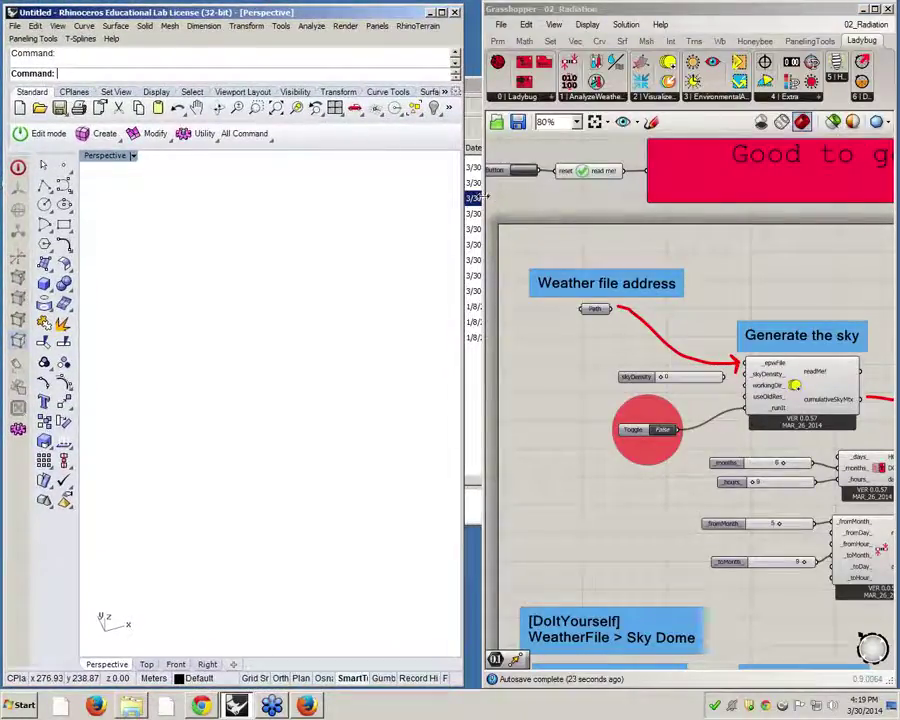
drag(487, 195, 455, 197)
Set the weather file address Path parameter to the USA_FL_Tampa.Intl.AP.722110_TMY3.epw file.
scroll(596, 246, down, 2)
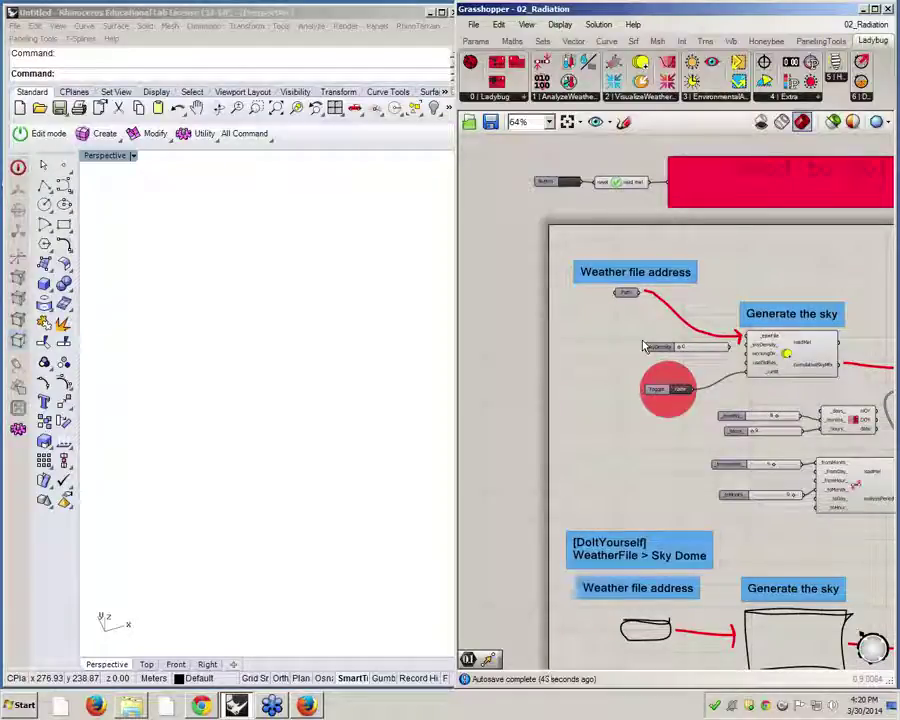
scroll(659, 294, up, 4)
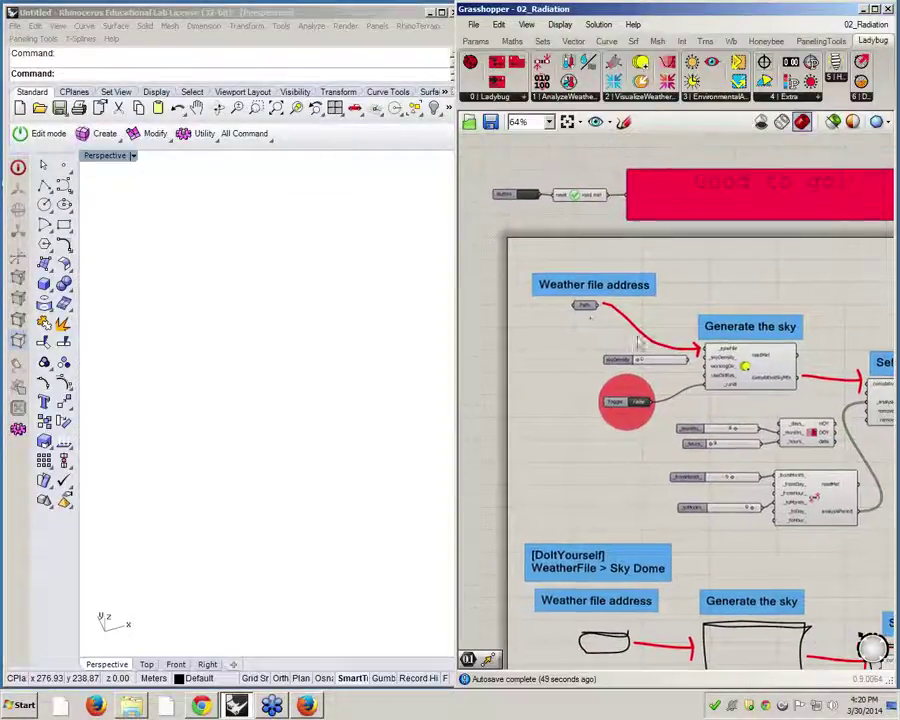
right_click(581, 293)
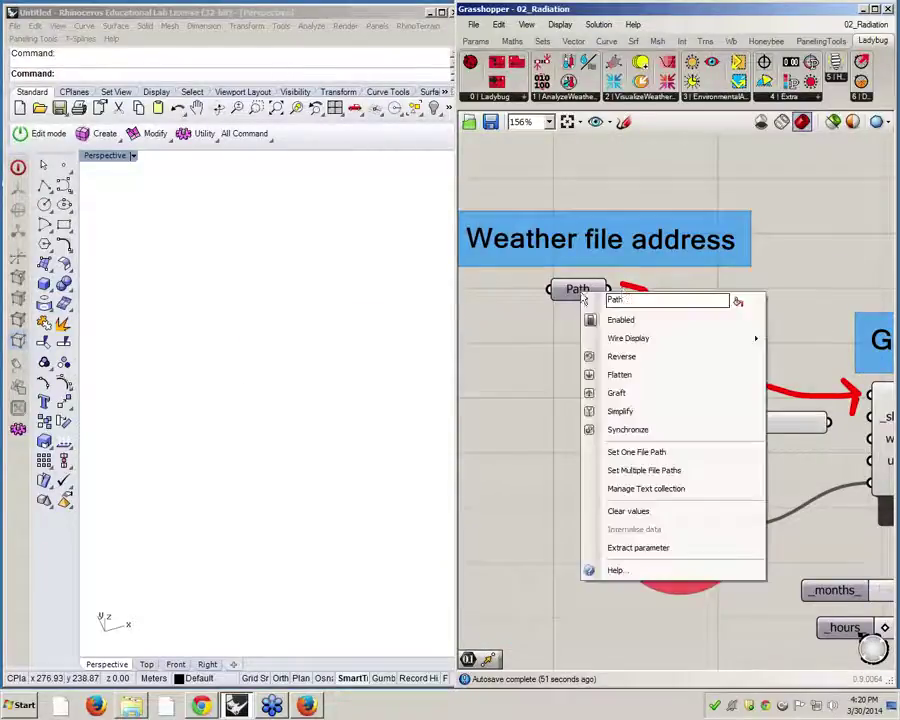
click(658, 451)
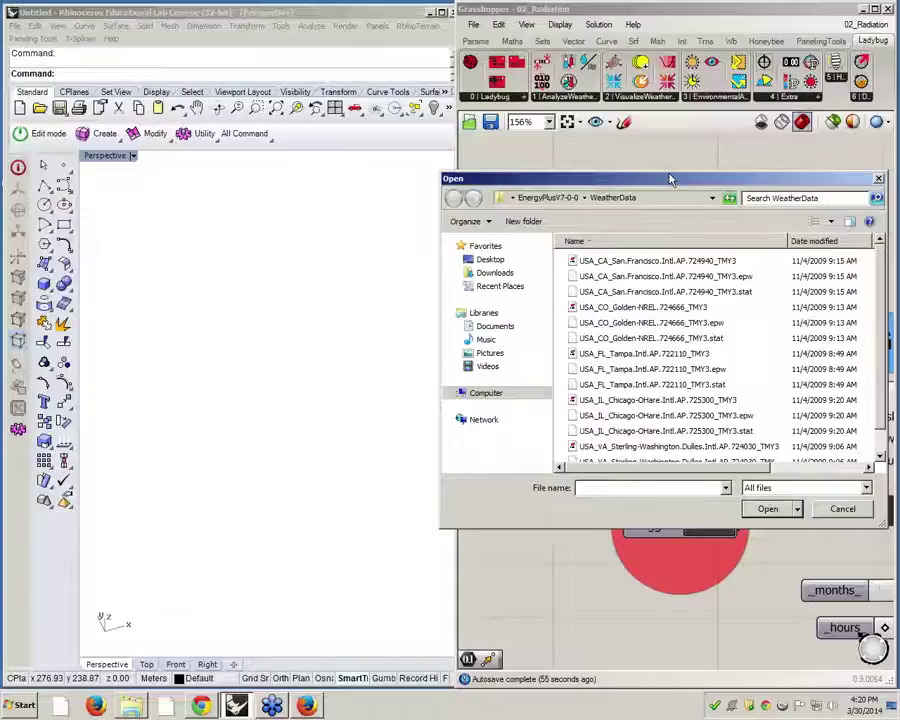
drag(671, 172, 671, 58)
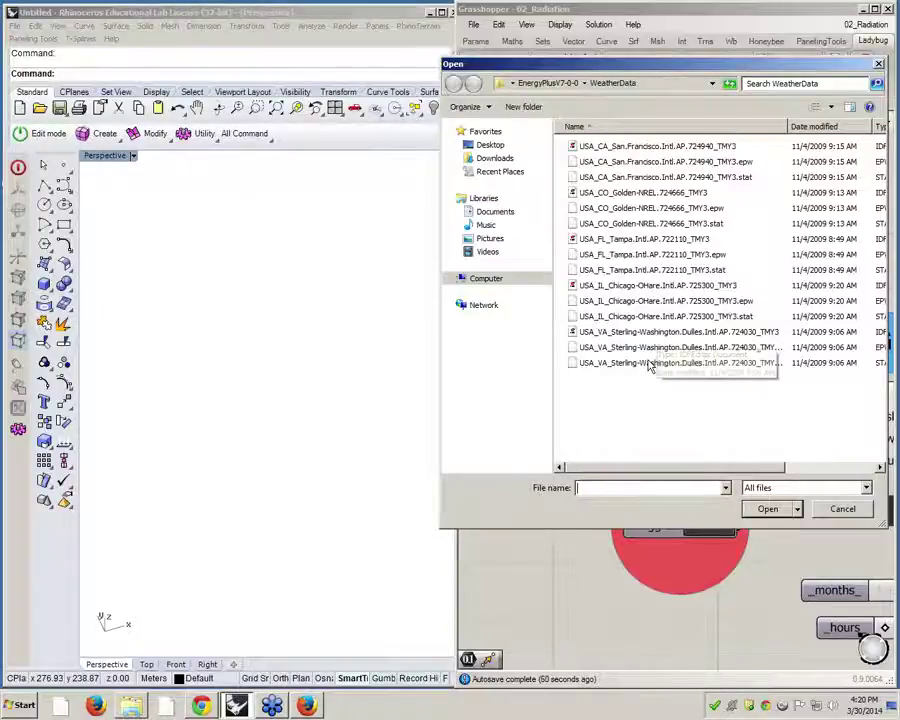
click(648, 269)
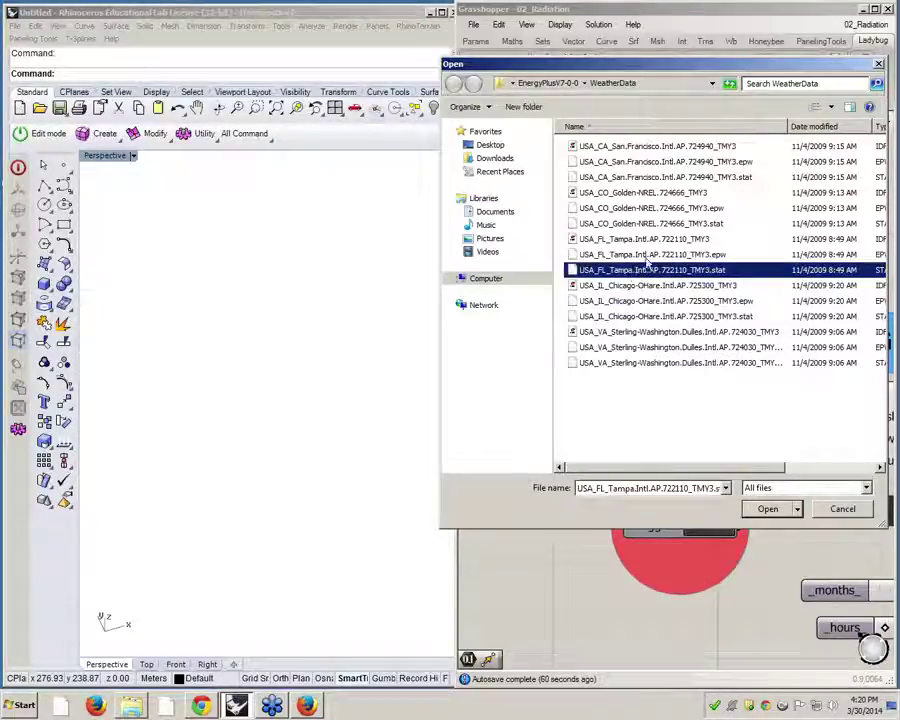
click(655, 256)
click(771, 512)
Connect the weather file path to the sky generator's _epwFile input and set its _runIt toggle to True.
right_drag(689, 365, 578, 347)
drag(495, 272, 759, 376)
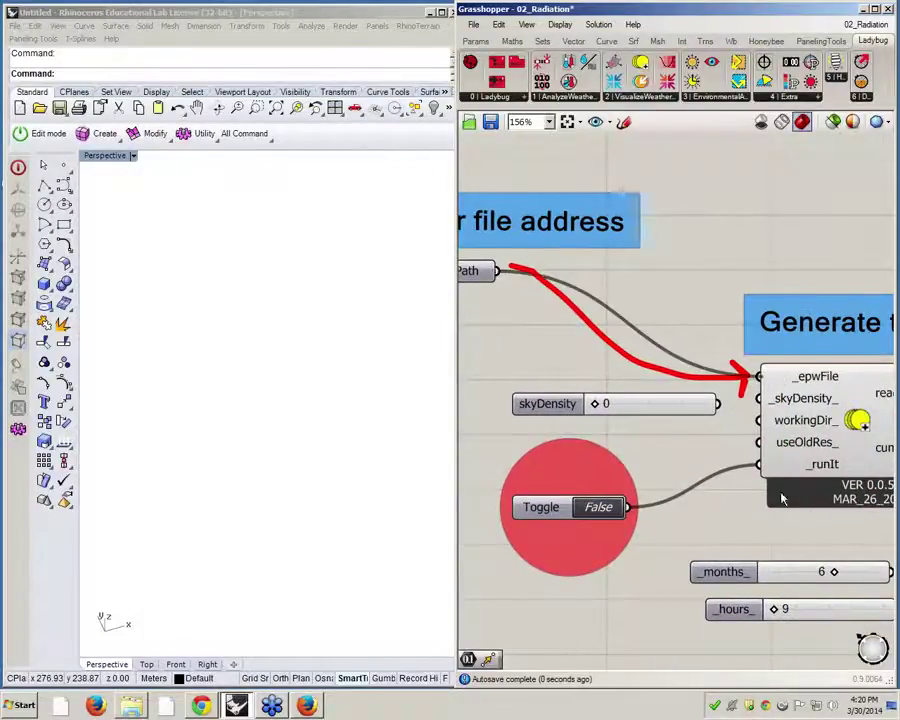
right_drag(811, 462, 688, 460)
scroll(688, 460, down, 3)
scroll(688, 450, up, 2)
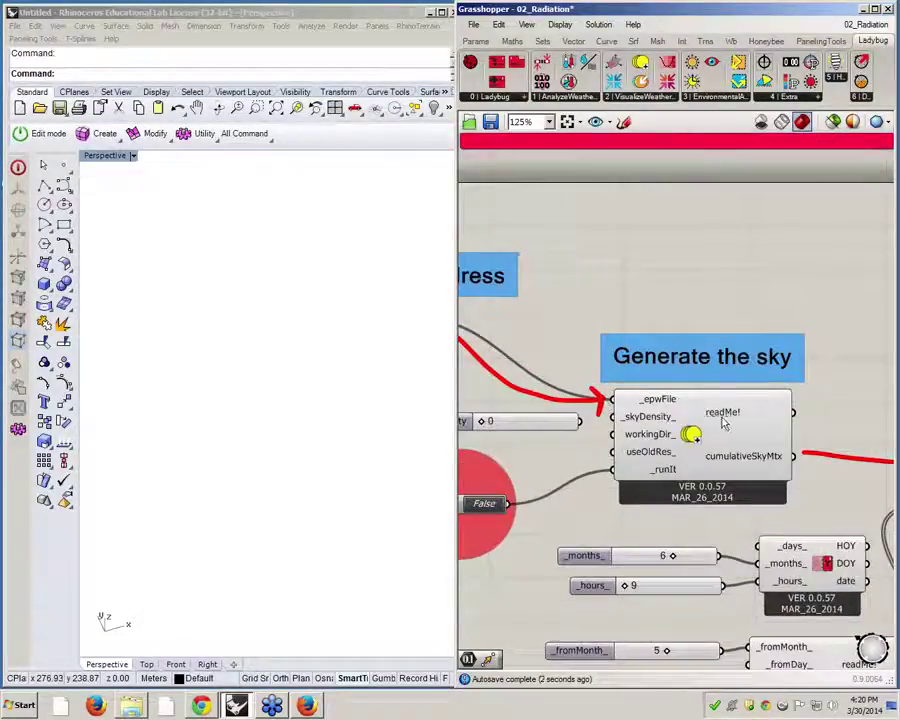
right_drag(723, 420, 768, 396)
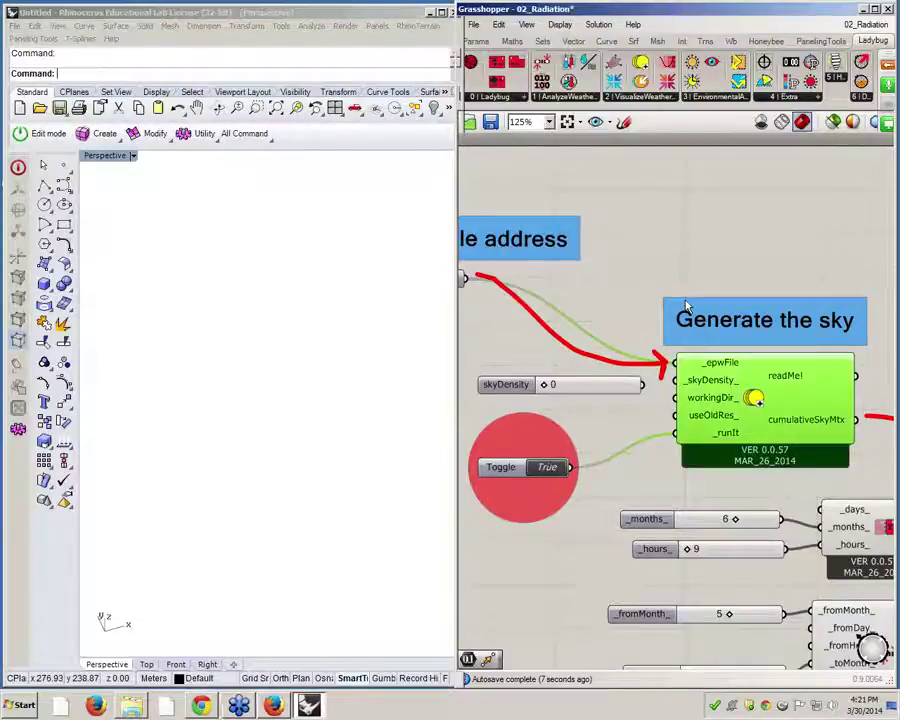
Connect the sky generator's cumulativeSkyMtx output to the cumulativeSkyMtx input of the upper Select the sky component.
scroll(683, 290, down, 3)
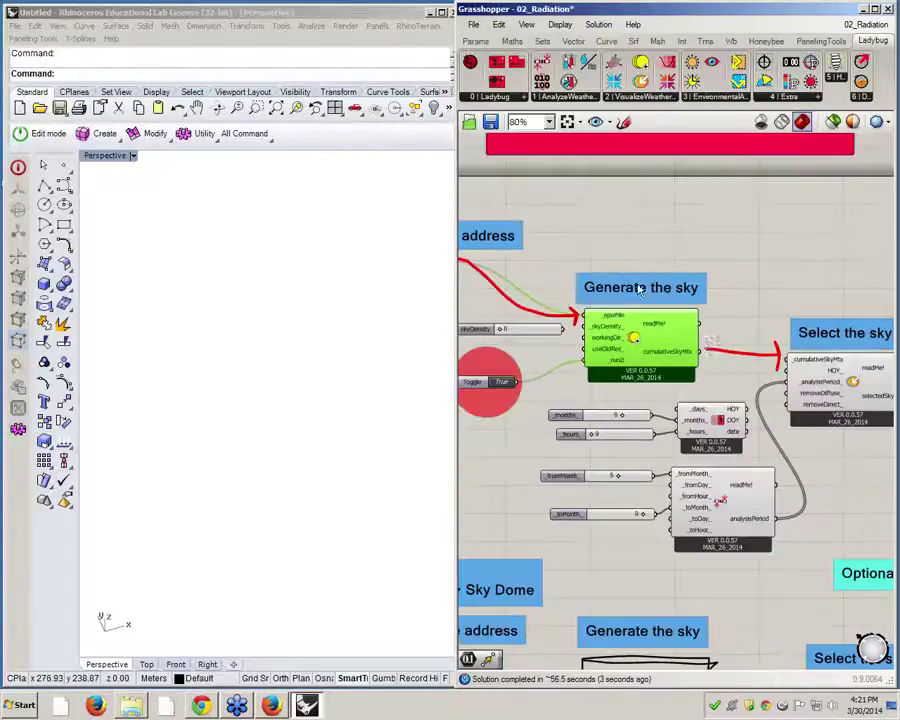
scroll(610, 290, up, 3)
right_drag(705, 368, 619, 354)
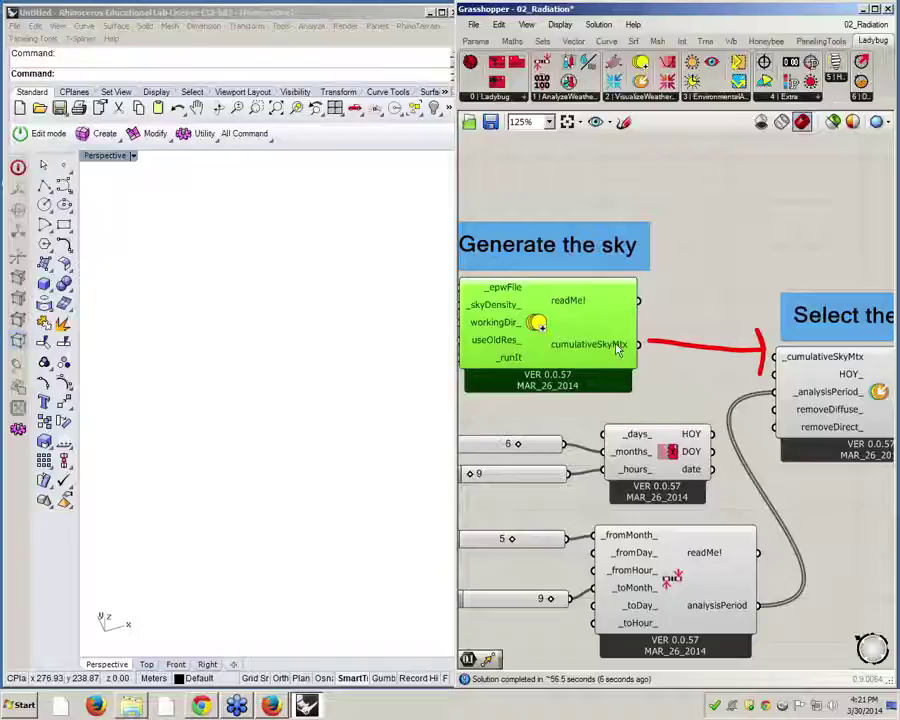
scroll(640, 345, down, 1)
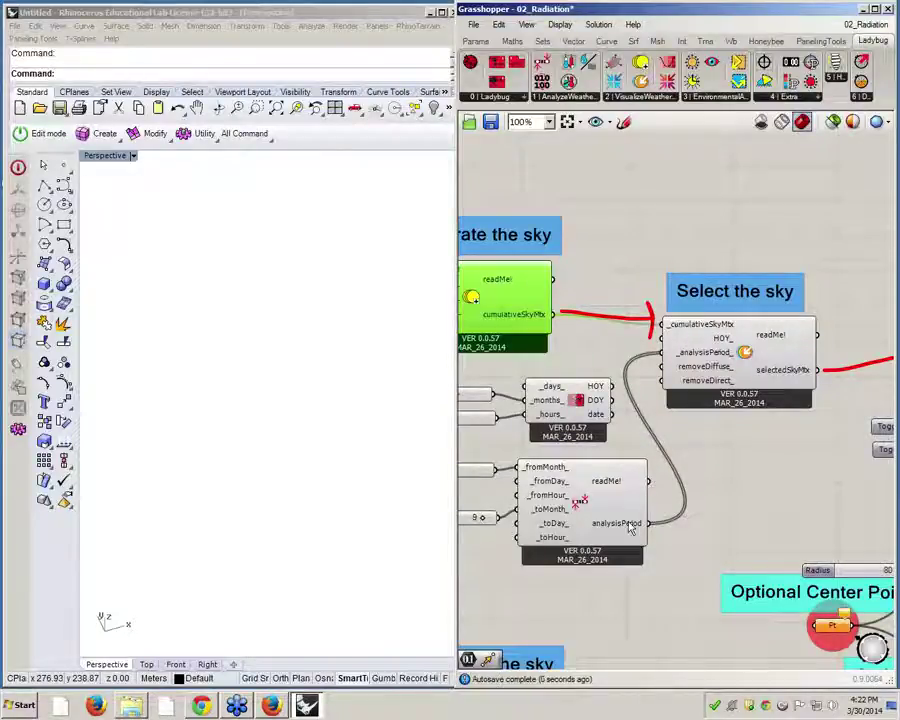
Set the analysis period's fromMonth slider to 6.
click(594, 506)
right_drag(614, 512, 804, 470)
scroll(804, 470, up, 2)
right_drag(828, 511, 716, 476)
scroll(716, 476, down, 3)
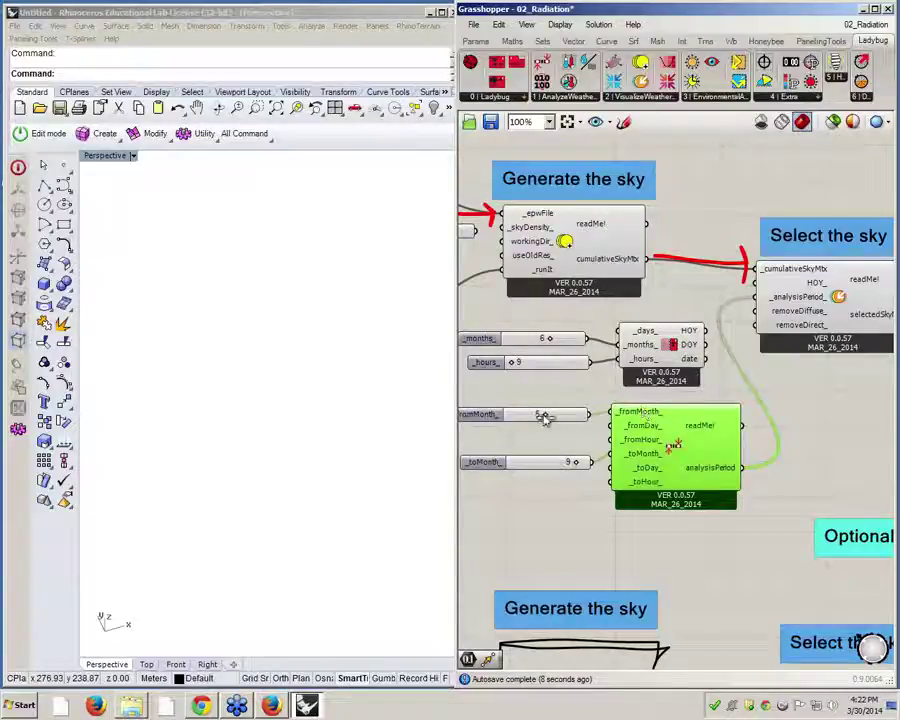
scroll(550, 418, down, 1)
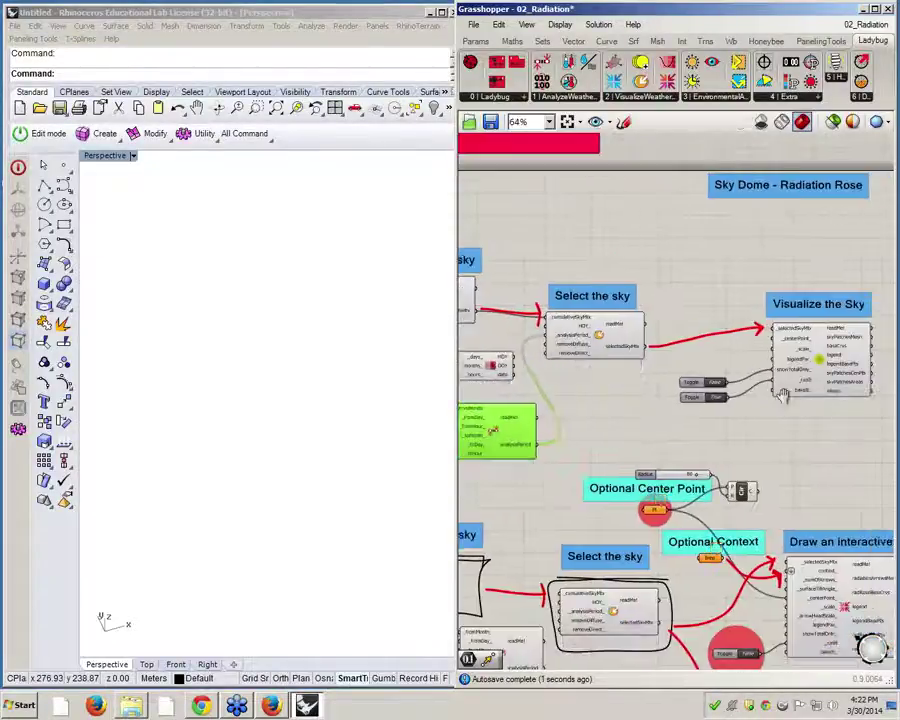
Connect the selectedSkyMtx output to the _selectedSkyMtx input of the Visualize the Sky component.
scroll(783, 395, up, 4)
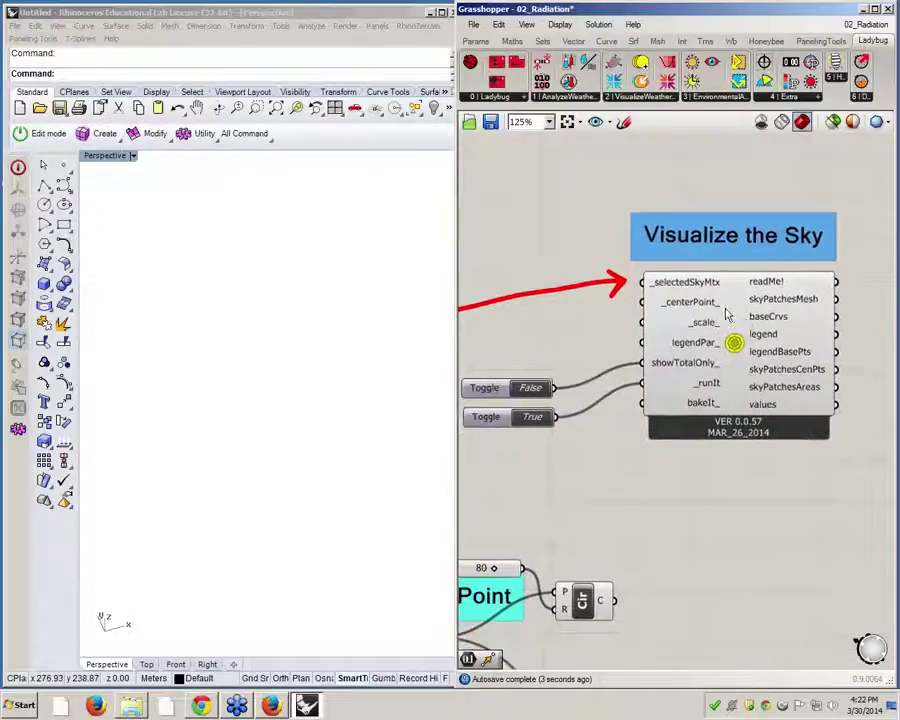
scroll(728, 314, down, 1)
right_drag(485, 338, 619, 320)
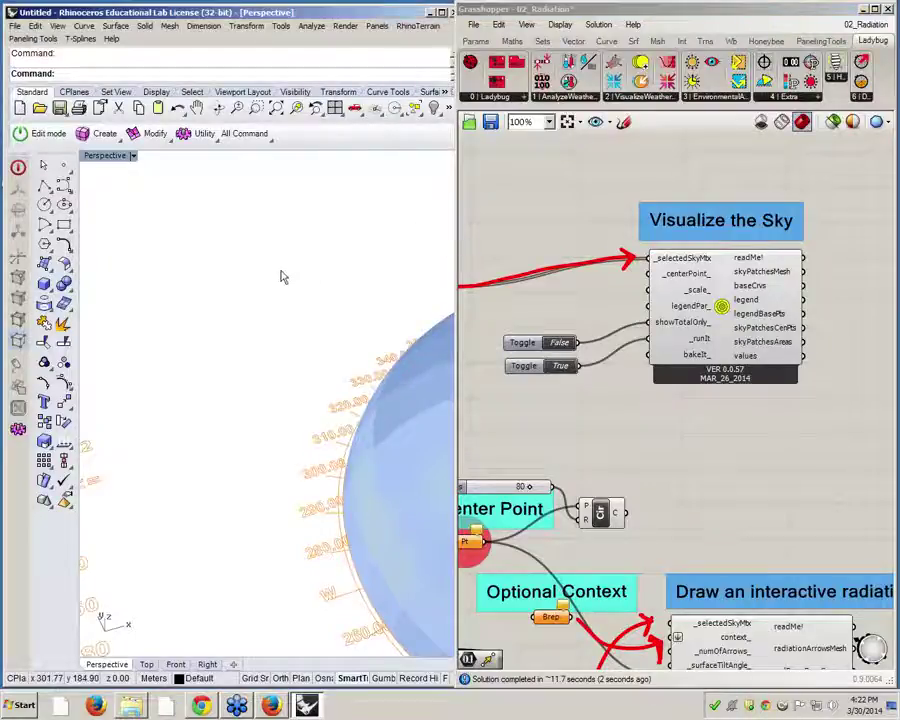
Examine the generated sky domes in the Perspective view and review the weather file and sky generation inputs.
scroll(267, 231, down, 3)
right_drag(272, 352, 193, 390)
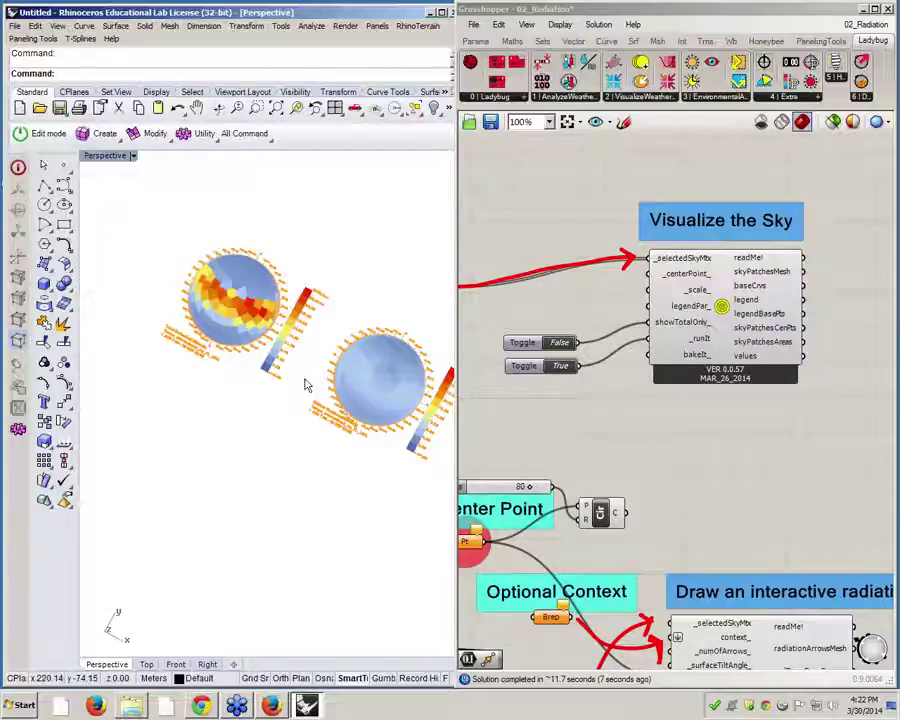
scroll(577, 364, down, 5)
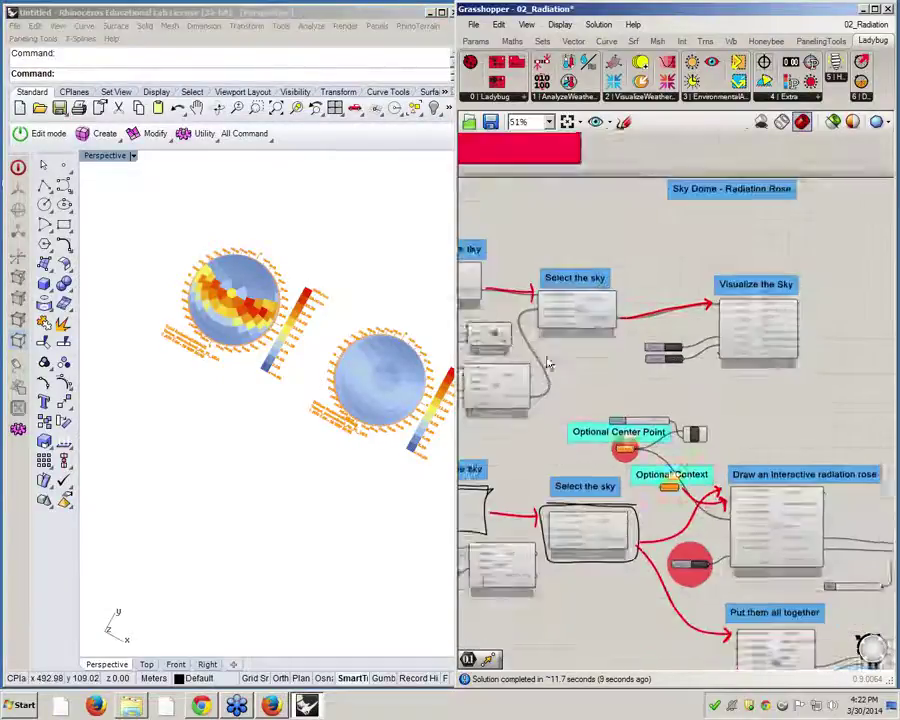
right_drag(592, 359, 858, 361)
scroll(614, 200, up, 4)
right_drag(212, 437, 226, 398)
scroll(216, 290, up, 8)
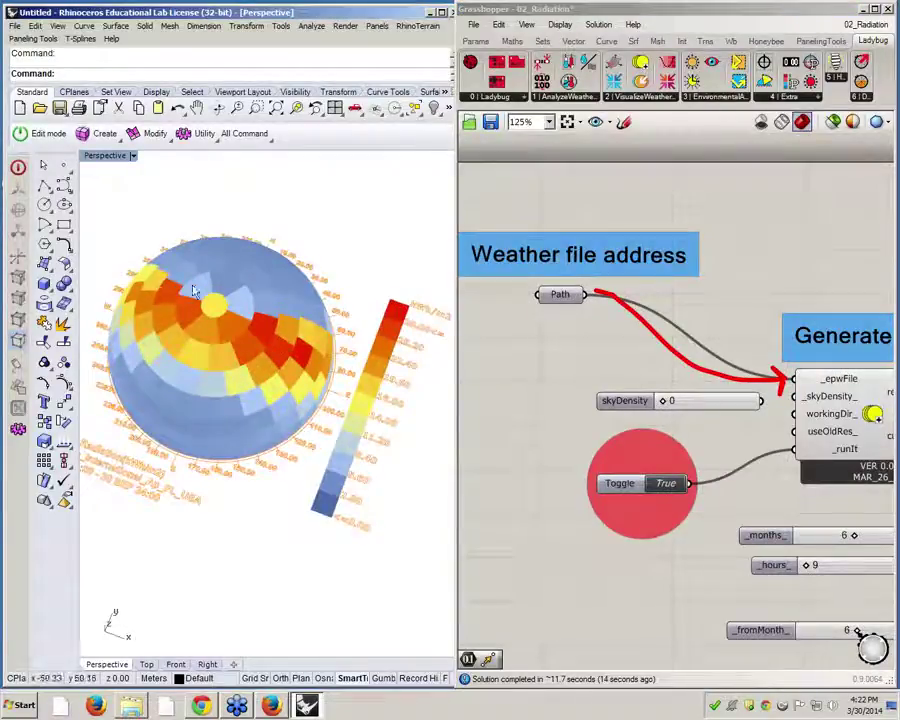
right_drag(210, 296, 284, 409)
scroll(374, 410, down, 8)
right_drag(374, 410, 193, 549)
Compare the sky domes side by side in the Top view.
click(146, 664)
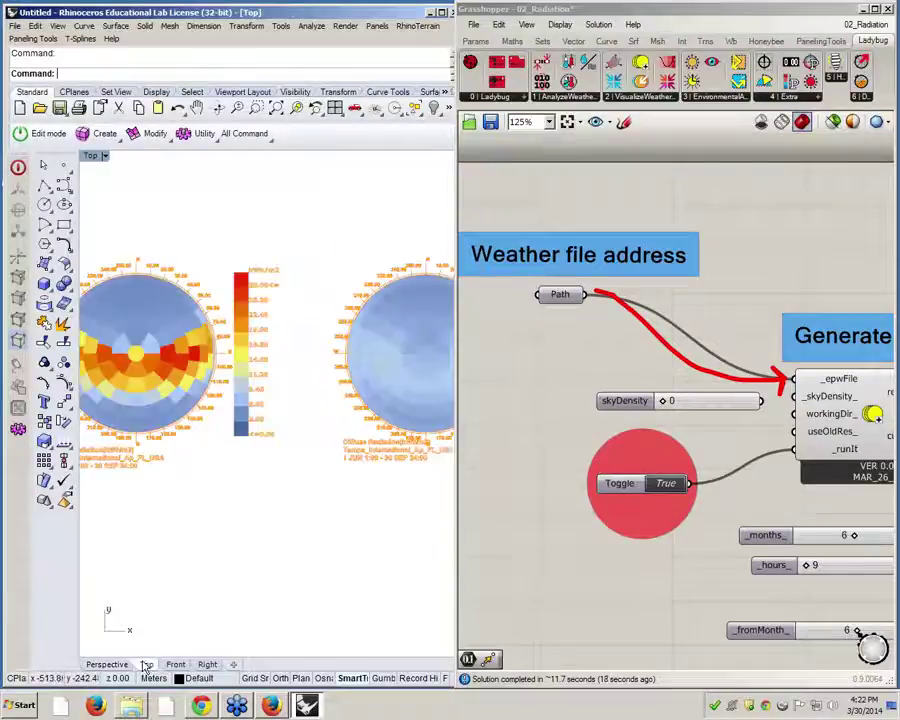
scroll(203, 476, down, 4)
scroll(210, 444, up, 2)
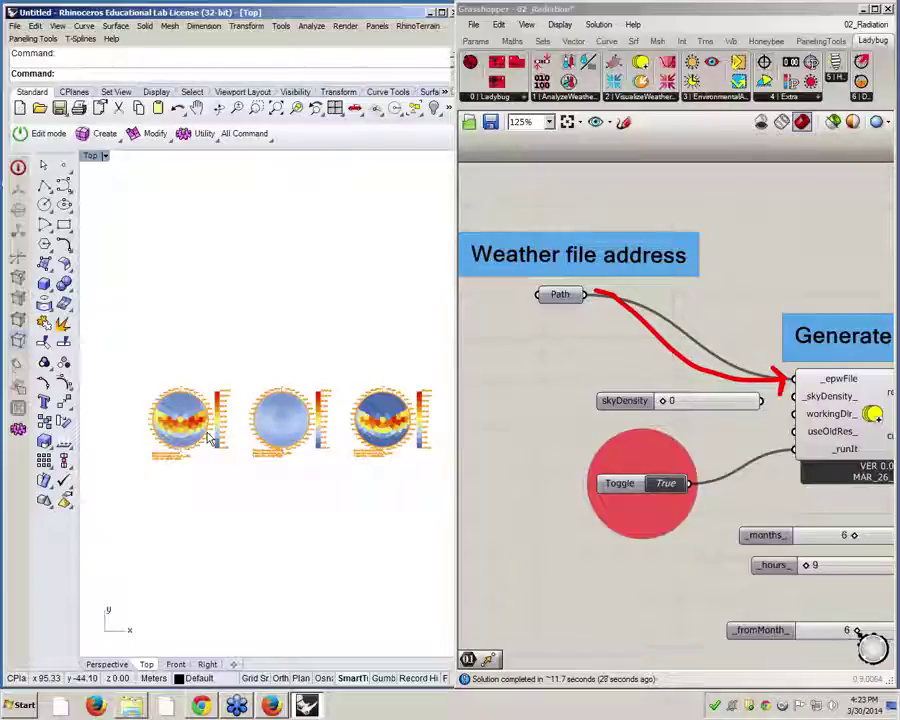
scroll(210, 437, up, 5)
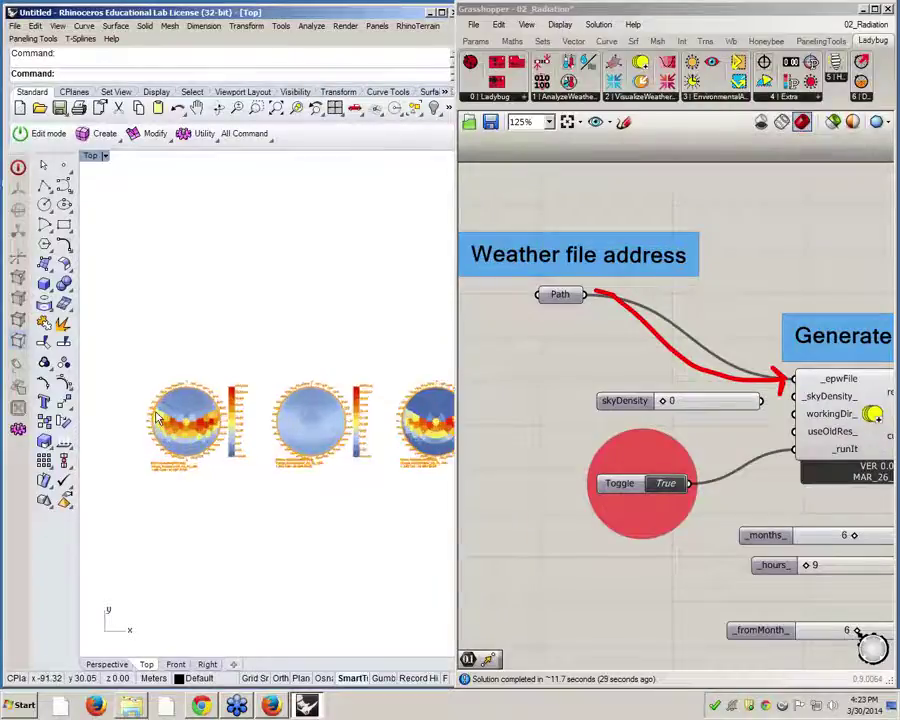
Inspect the total, diffuse and direct radiation domes with their legends up close in the Perspective view.
click(102, 666)
right_drag(237, 569, 223, 542)
right_drag(309, 341, 194, 462)
scroll(220, 480, down, 10)
scroll(271, 342, up, 9)
scroll(196, 463, down, 2)
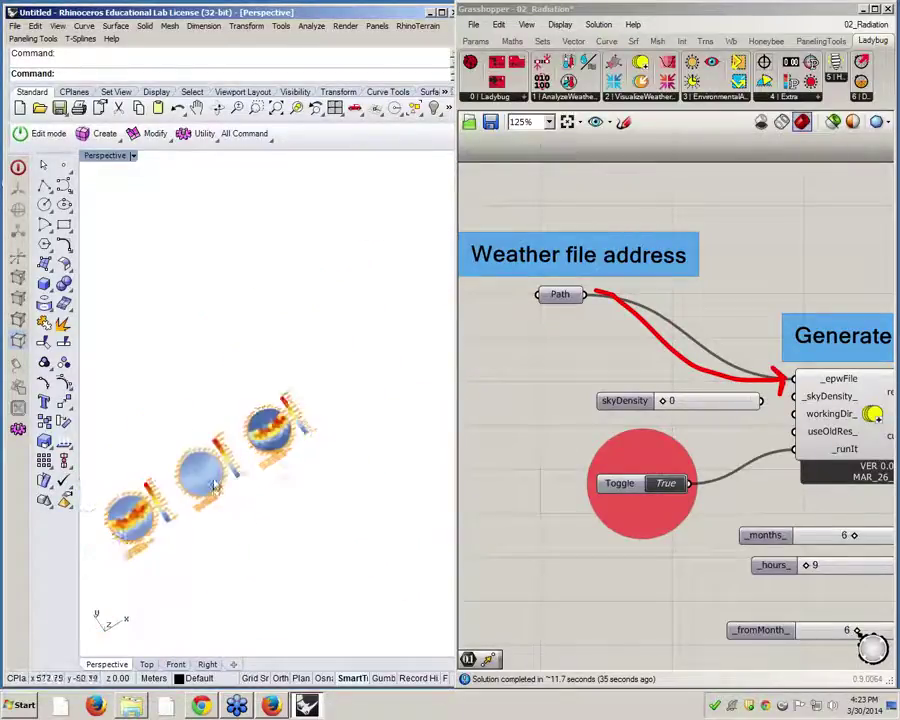
scroll(236, 522, up, 6)
scroll(254, 500, down, 6)
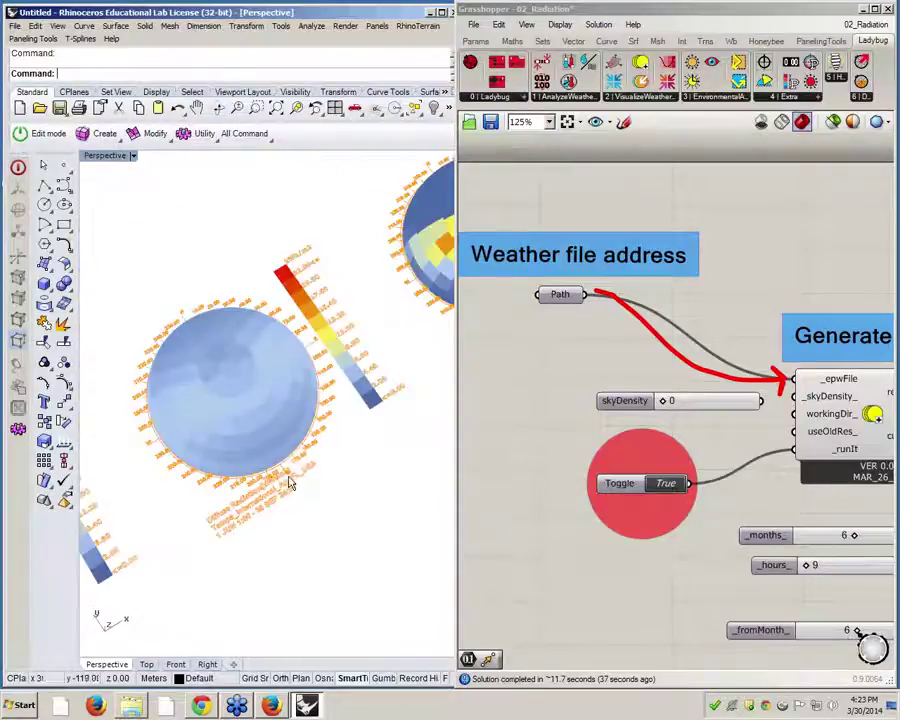
right_drag(295, 479, 211, 347)
scroll(213, 452, down, 4)
scroll(294, 388, down, 2)
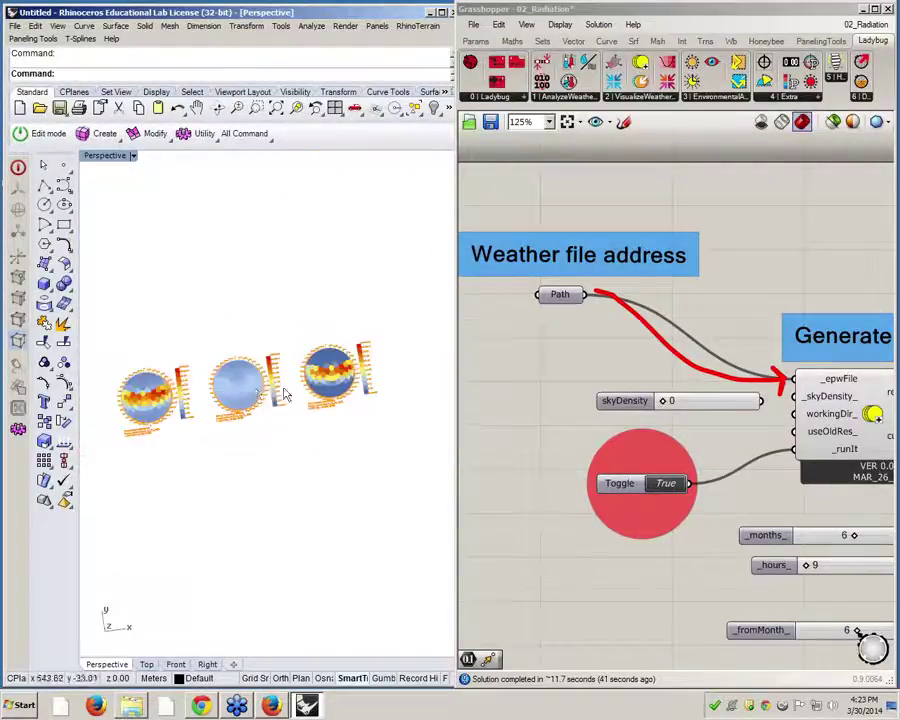
scroll(340, 370, up, 5)
scroll(340, 370, down, 6)
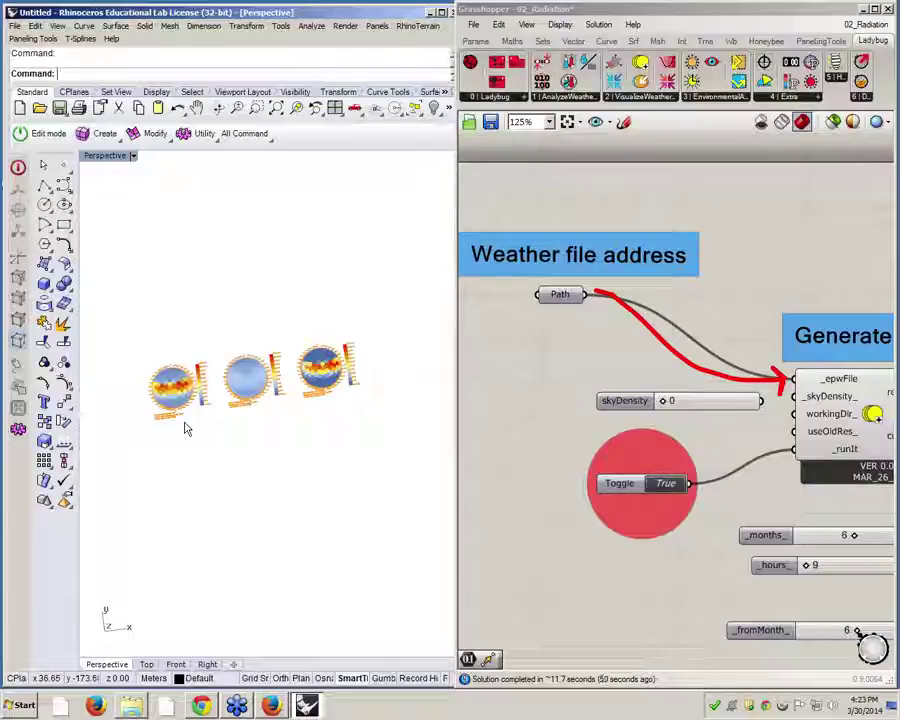
Review the analysis period's month sliders and view the total radiation dome from a lower angle.
scroll(528, 392, down, 4)
scroll(620, 466, up, 6)
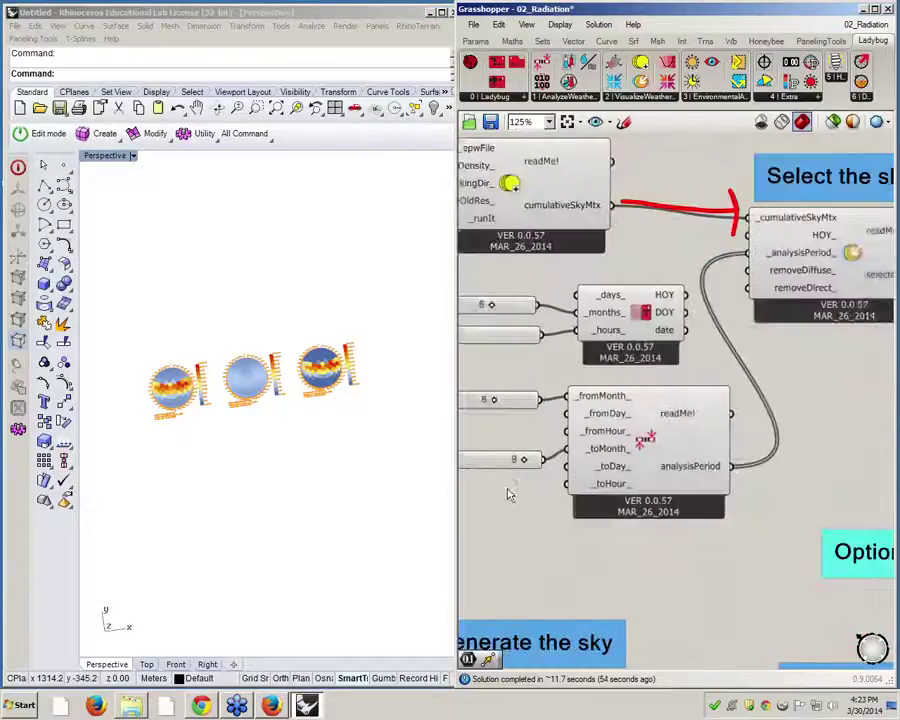
click(315, 460)
scroll(147, 422, up, 10)
right_drag(147, 424, 350, 350)
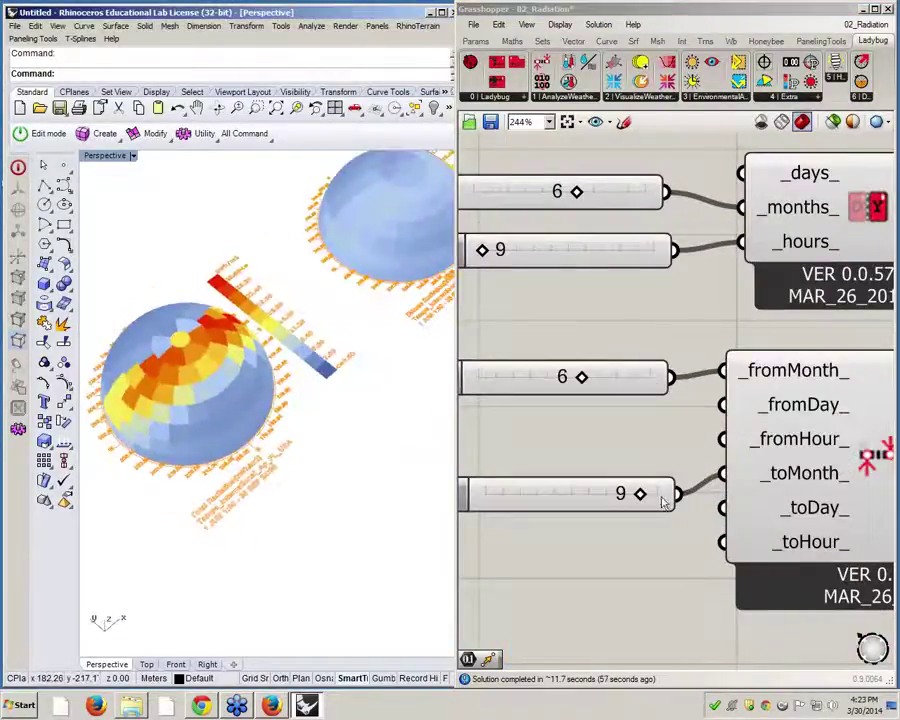
Set the analysis period's fromMonth value to 4.
click(570, 376)
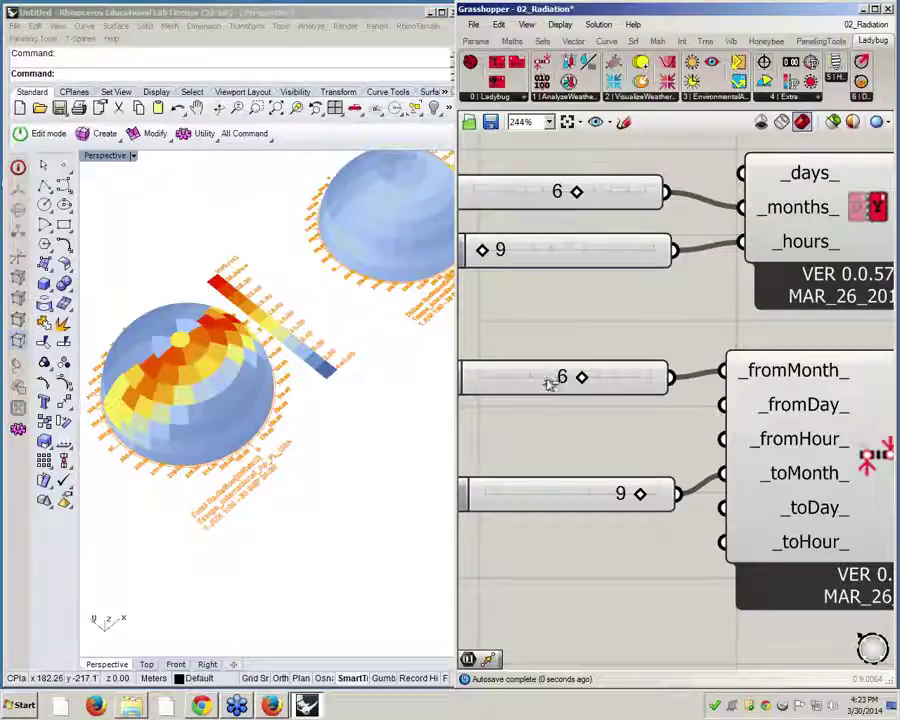
mouse_move(547, 383)
mouse_down()
mouse_move(544, 434)
mouse_move(548, 390)
mouse_move(562, 380)
mouse_up()
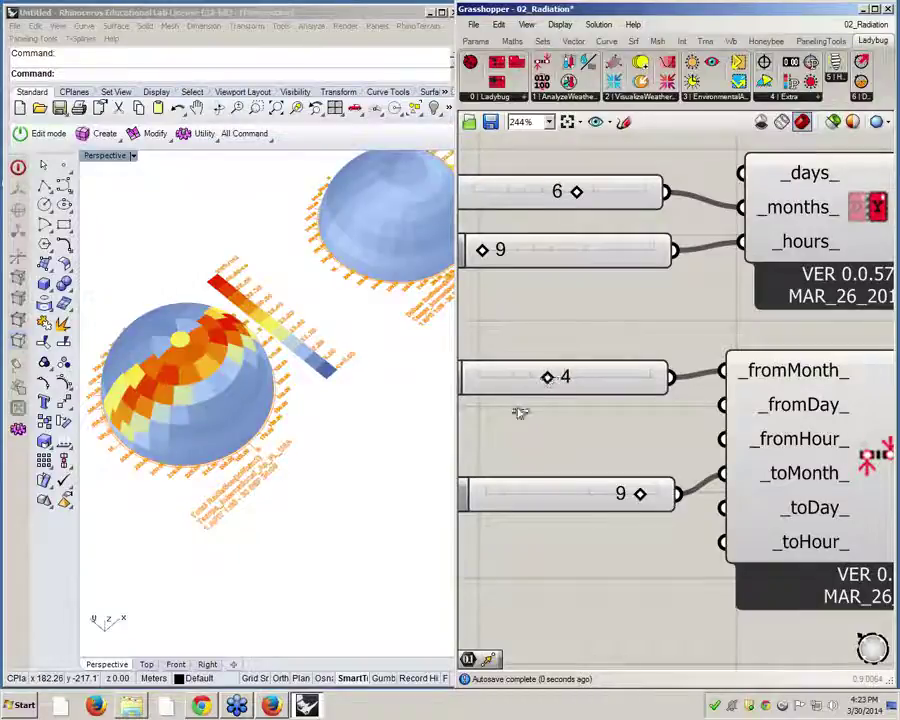
Disconnect the analysis period from the Select the sky component and view the total radiation dome from another angle.
scroll(586, 410, down, 3)
scroll(586, 410, down, 3)
scroll(692, 323, up, 4)
drag(706, 327, 697, 655)
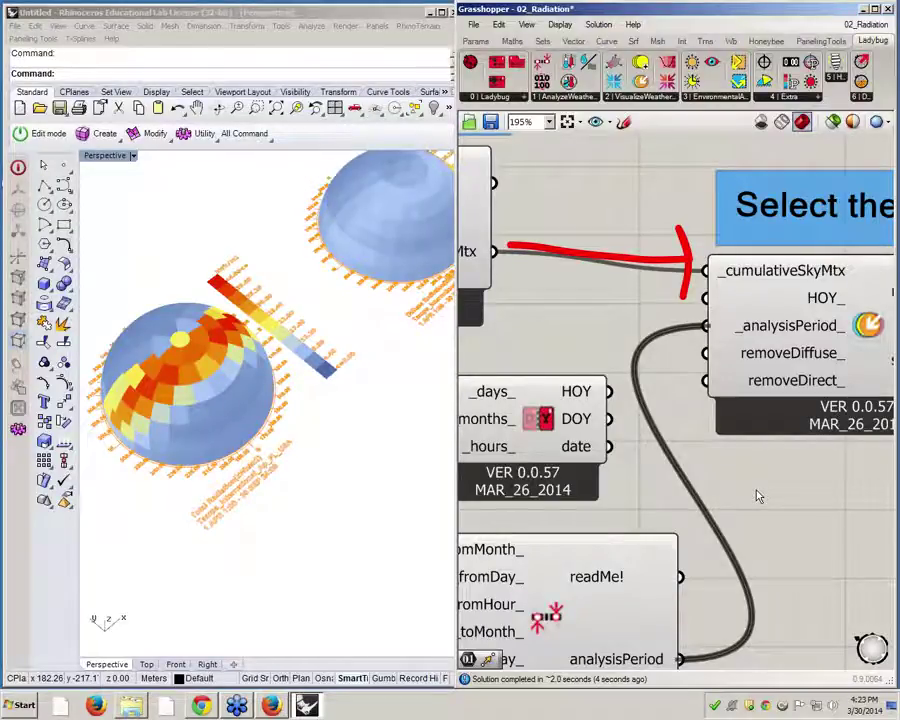
right_drag(345, 482, 339, 463)
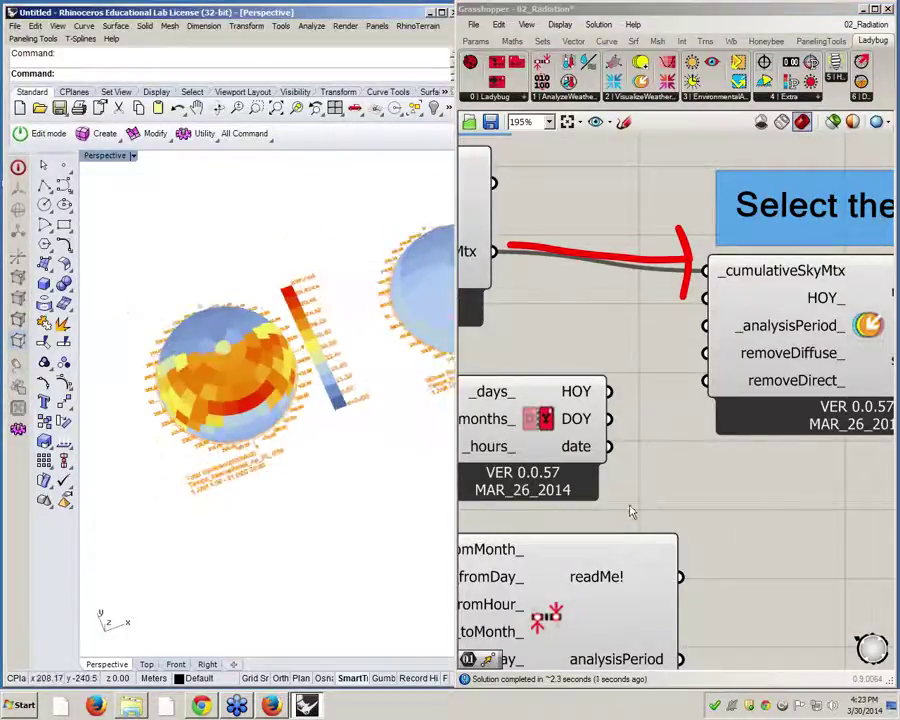
Wire the HOY output of the day, month and hour component into the Select the sky component and view the domes.
scroll(633, 508, down, 3)
drag(698, 415, 748, 366)
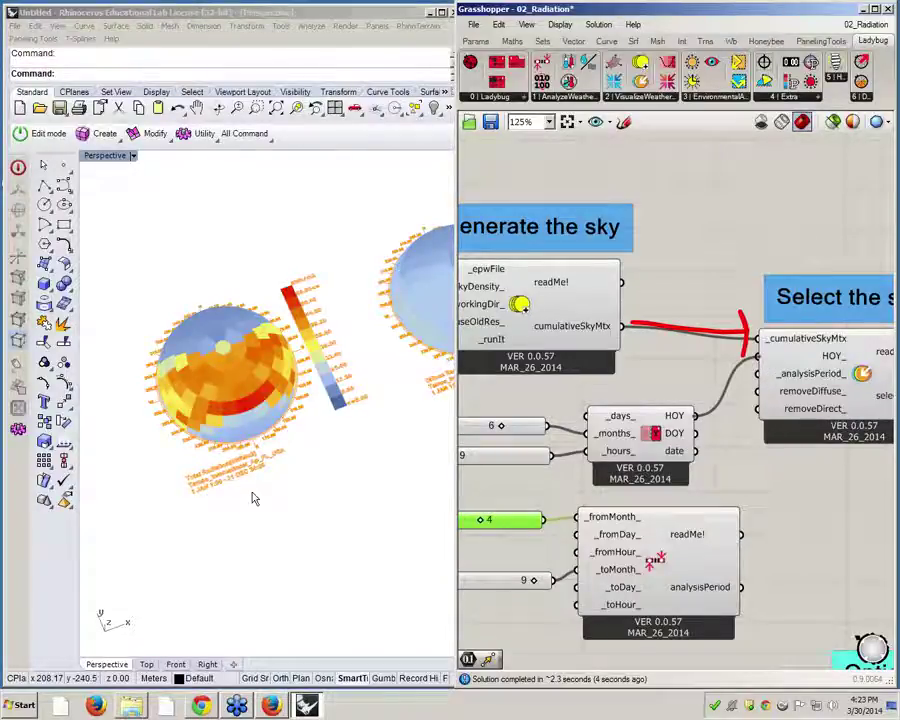
click(263, 520)
scroll(255, 509, down, 8)
scroll(217, 470, up, 5)
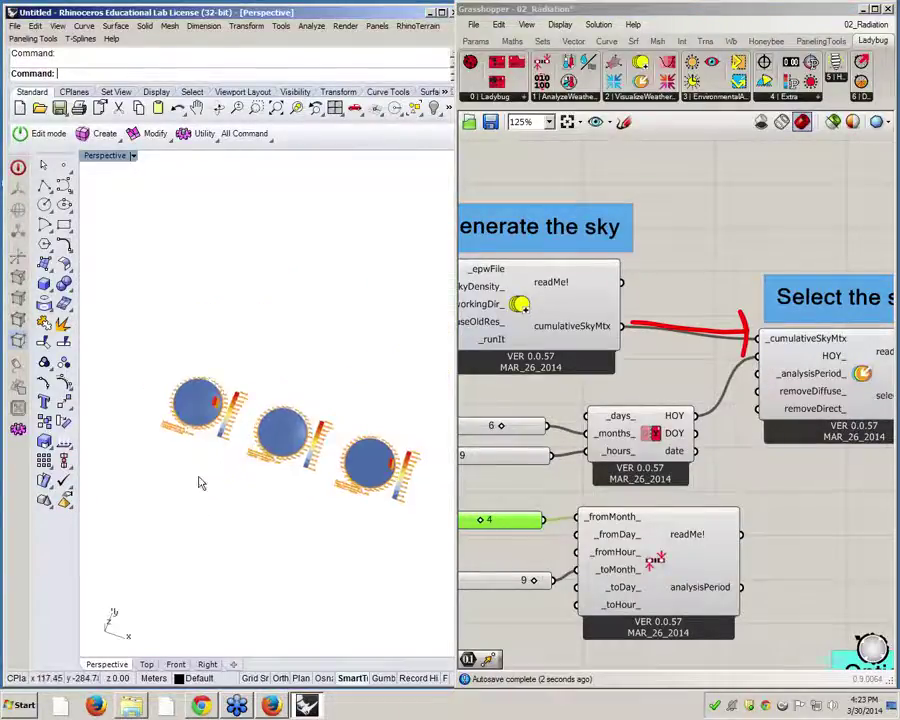
Set the hour-of-year inputs to hour 12 and month 9.
right_drag(582, 487, 757, 498)
scroll(635, 467, up, 1)
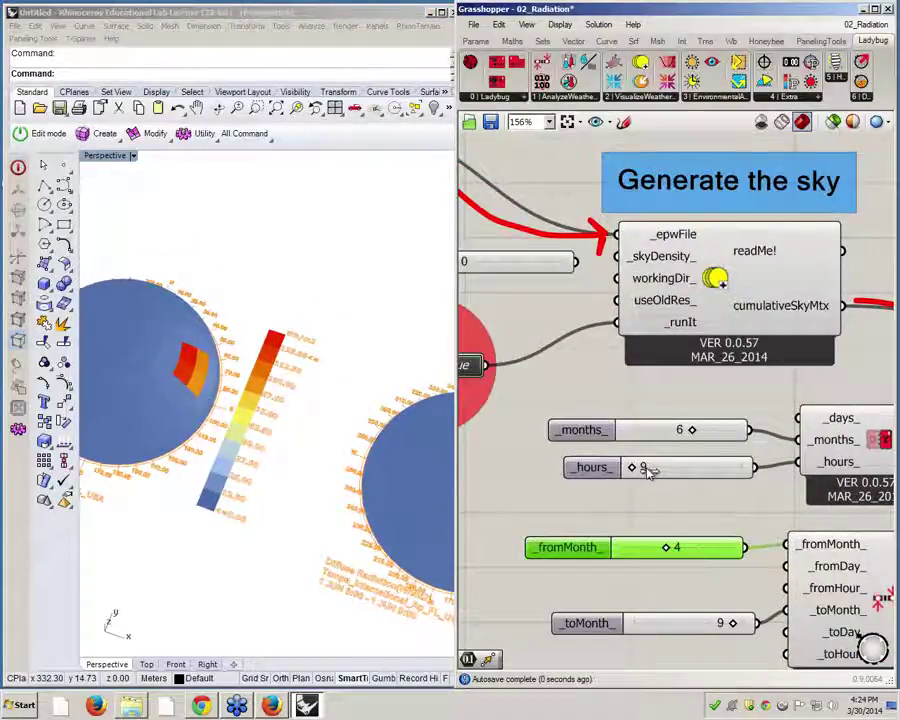
drag(648, 471, 682, 471)
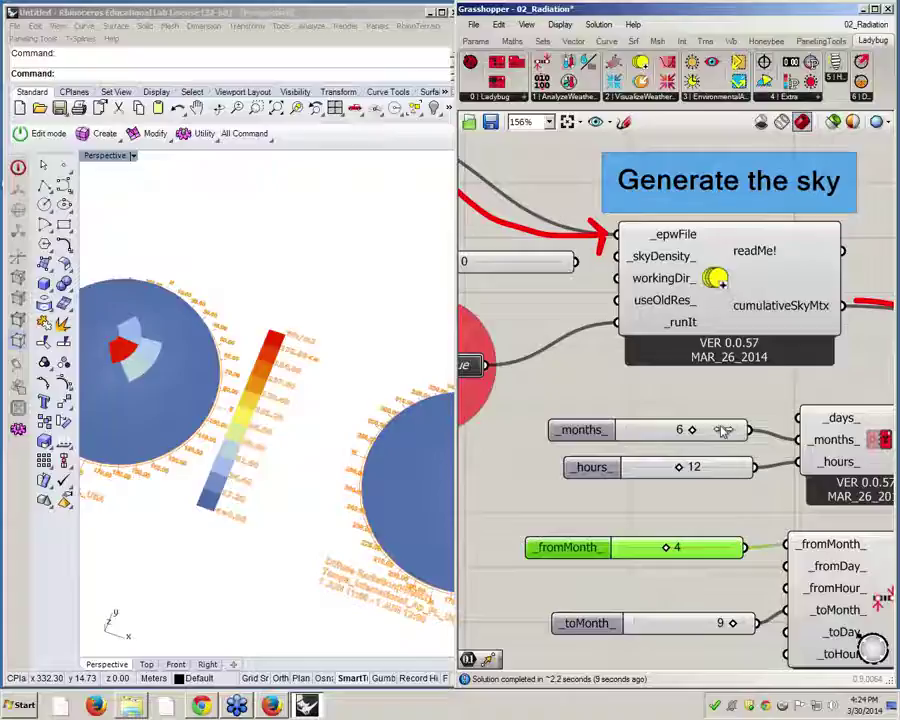
drag(720, 430, 722, 427)
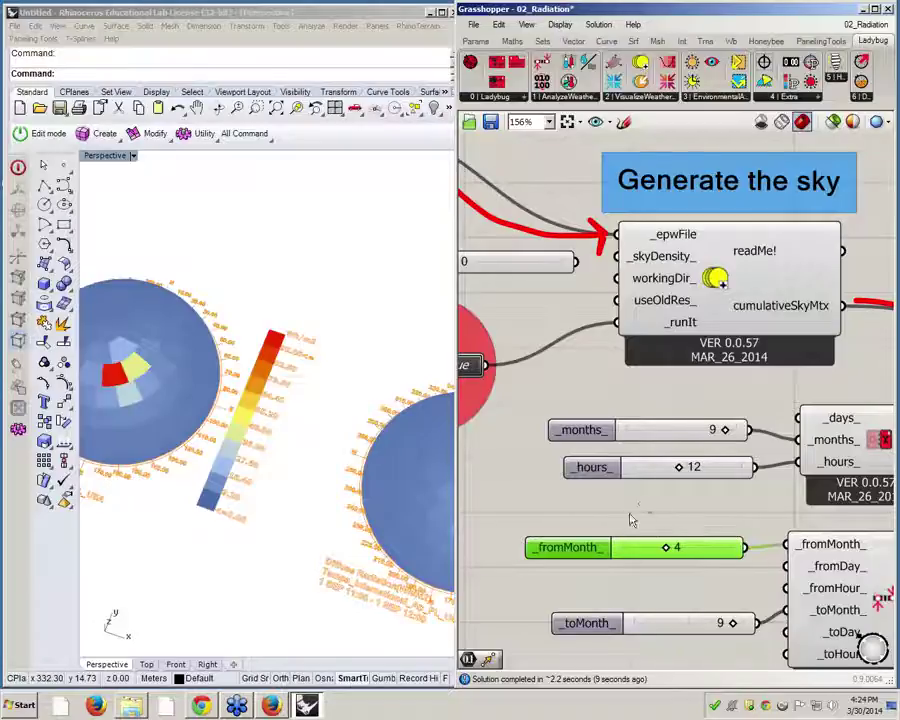
Examine the single-hour sky domes in the Perspective view and follow the definition from sky selection to visualization.
right_drag(287, 491, 263, 466)
scroll(265, 470, down, 5)
right_drag(653, 458, 567, 432)
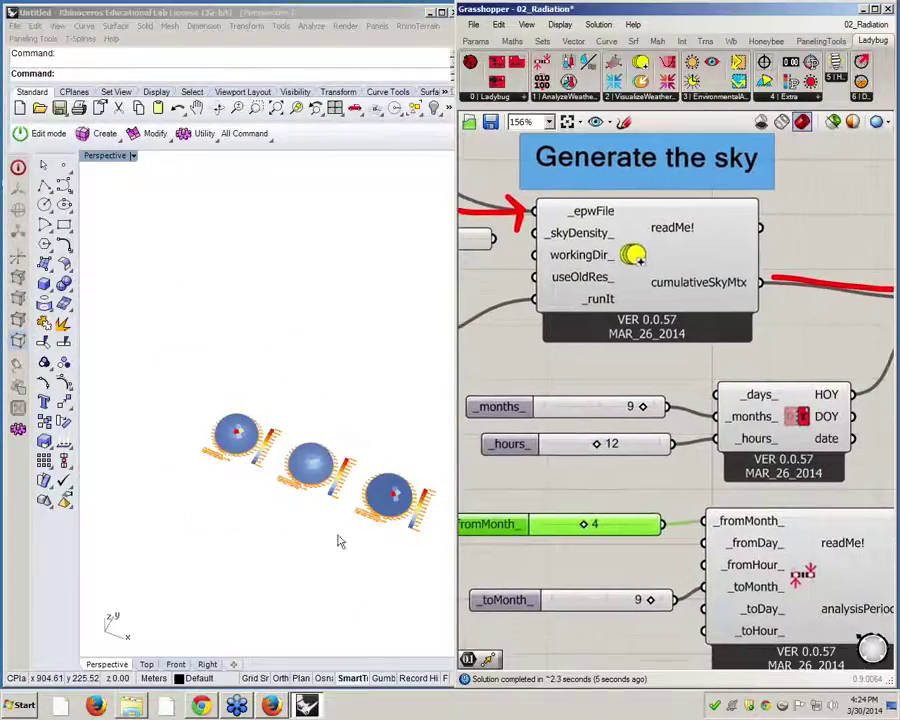
scroll(775, 470, down, 6)
right_drag(775, 468, 673, 470)
scroll(750, 340, up, 5)
right_drag(544, 426, 709, 389)
scroll(709, 389, down, 2)
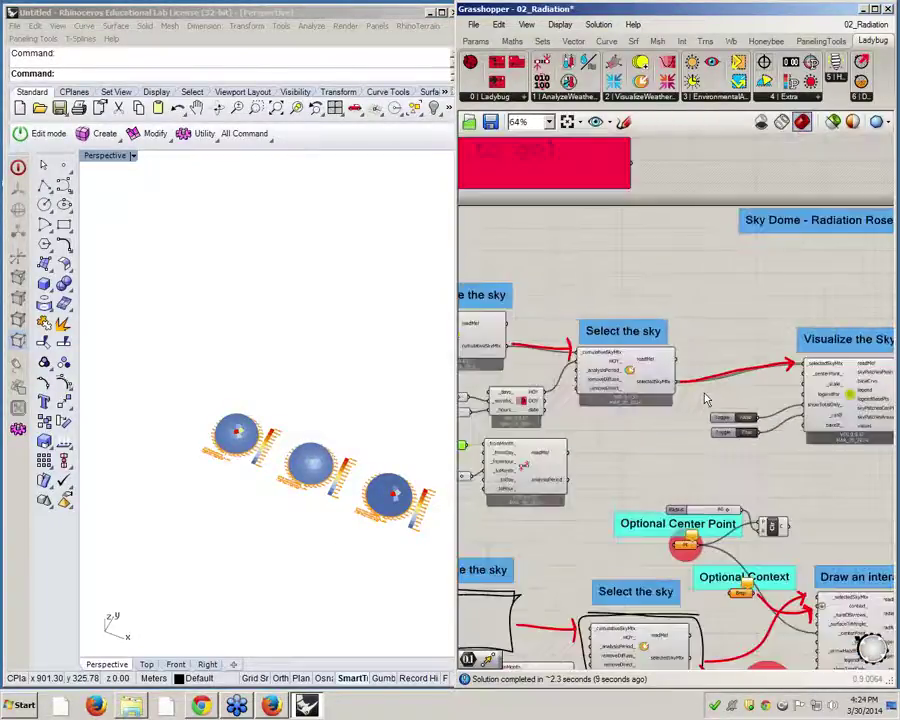
scroll(360, 529, up, 3)
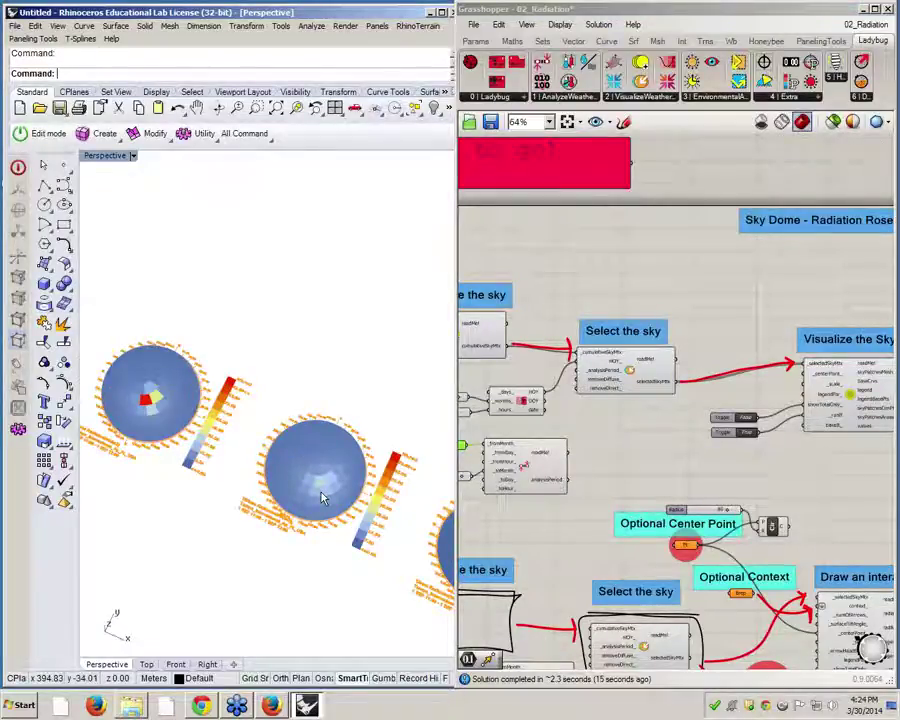
Turn off the preview of the SkyDome component under Visualize the Sky.
right_drag(688, 436, 650, 420)
scroll(666, 396, up, 1)
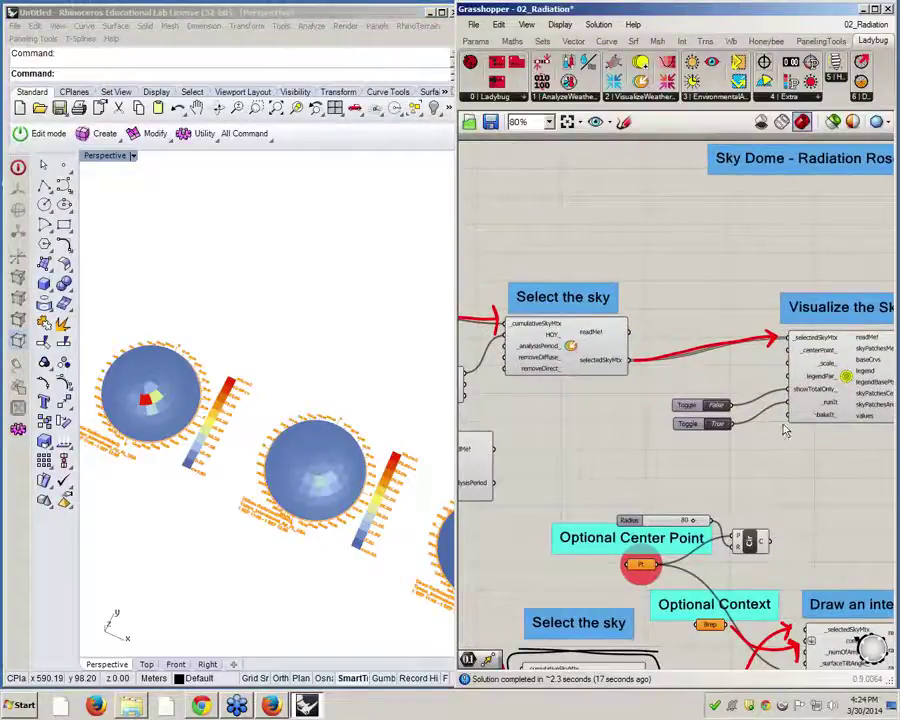
right_drag(769, 425, 663, 410)
scroll(750, 327, up, 1)
click(734, 366)
right_click(734, 366)
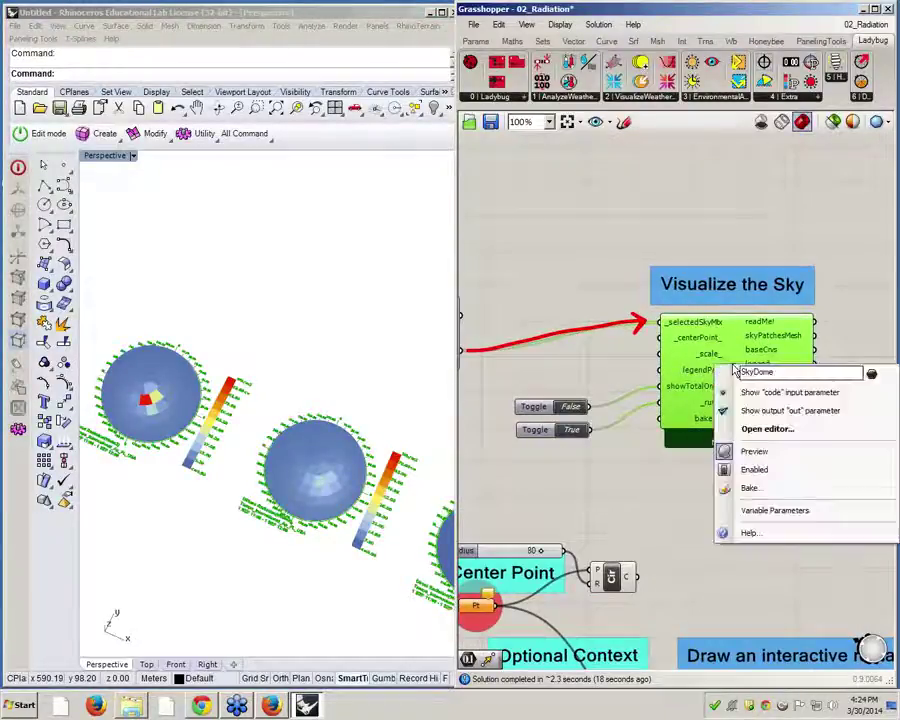
click(754, 451)
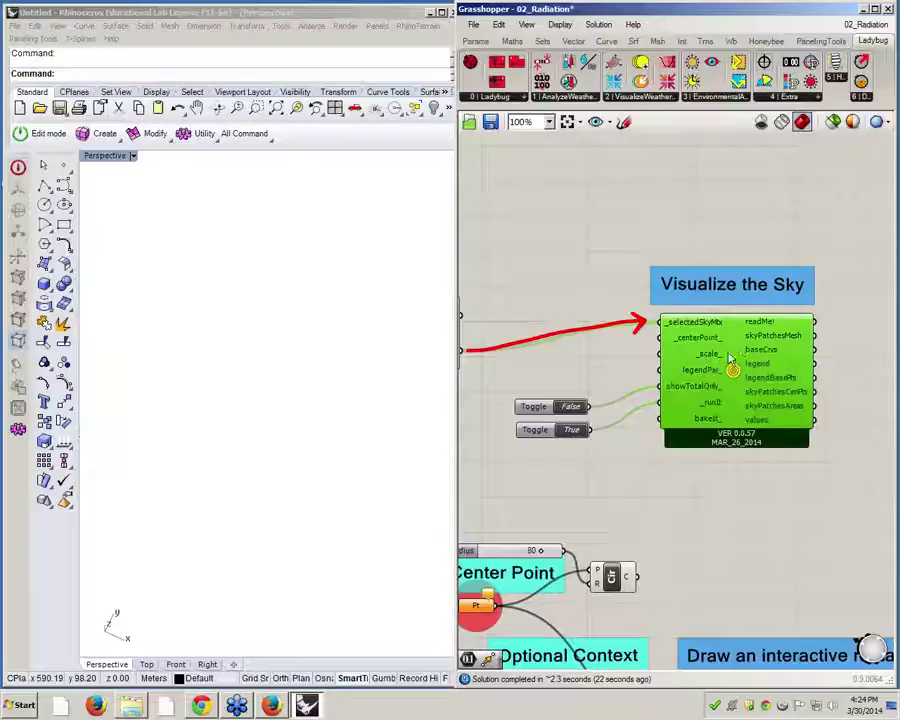
Review the Radiation Rose component's description and its selected sky matrix input.
right_drag(676, 441, 768, 320)
scroll(769, 312, down, 4)
scroll(801, 450, up, 5)
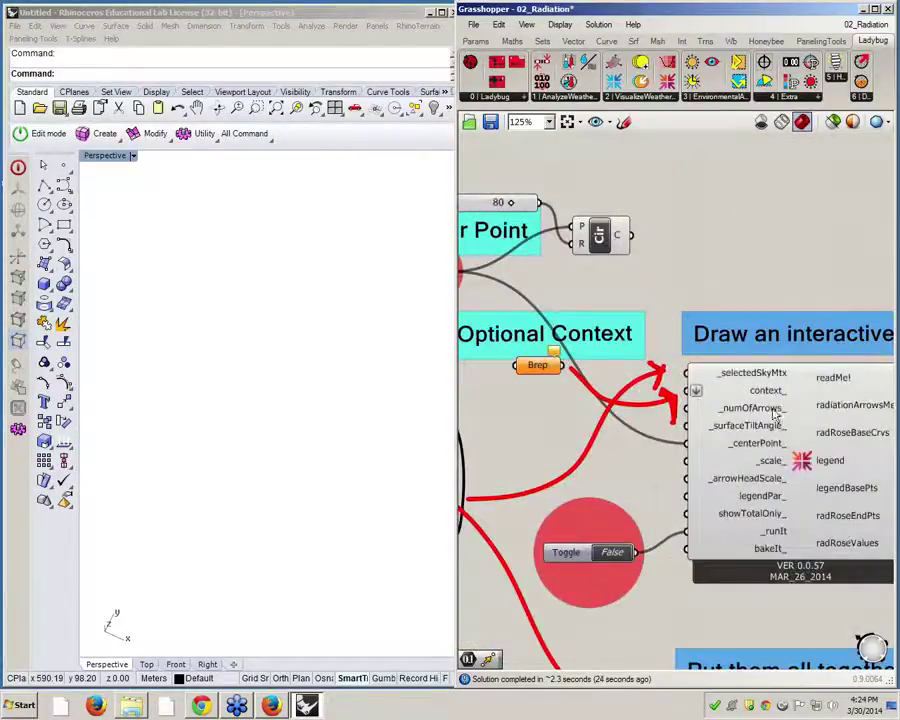
scroll(776, 418, down, 1)
scroll(776, 428, up, 1)
mouse_move(803, 465)
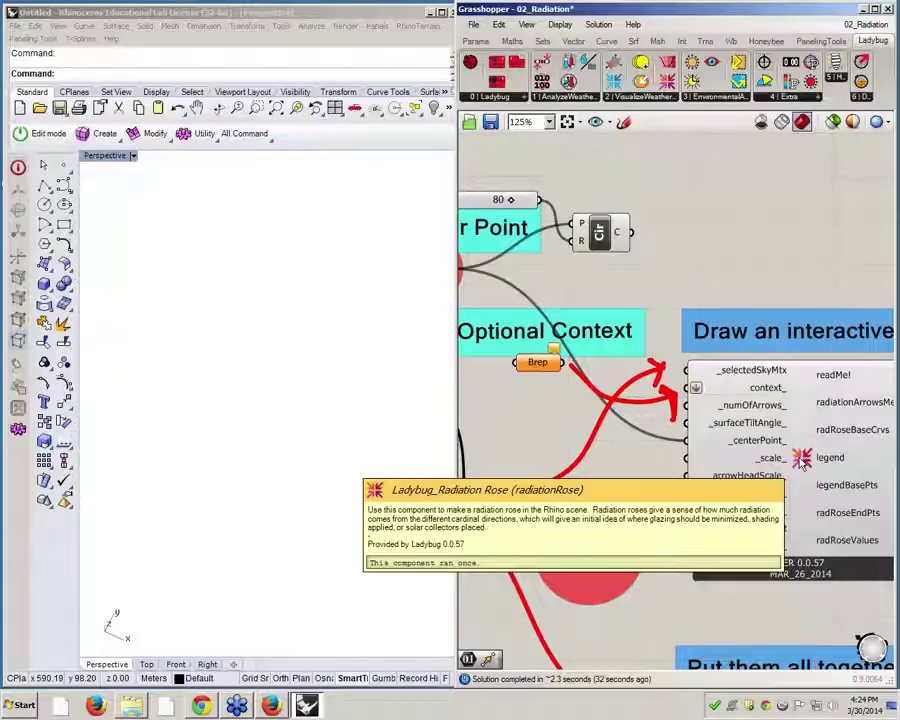
scroll(803, 465, down, 3)
scroll(771, 380, up, 3)
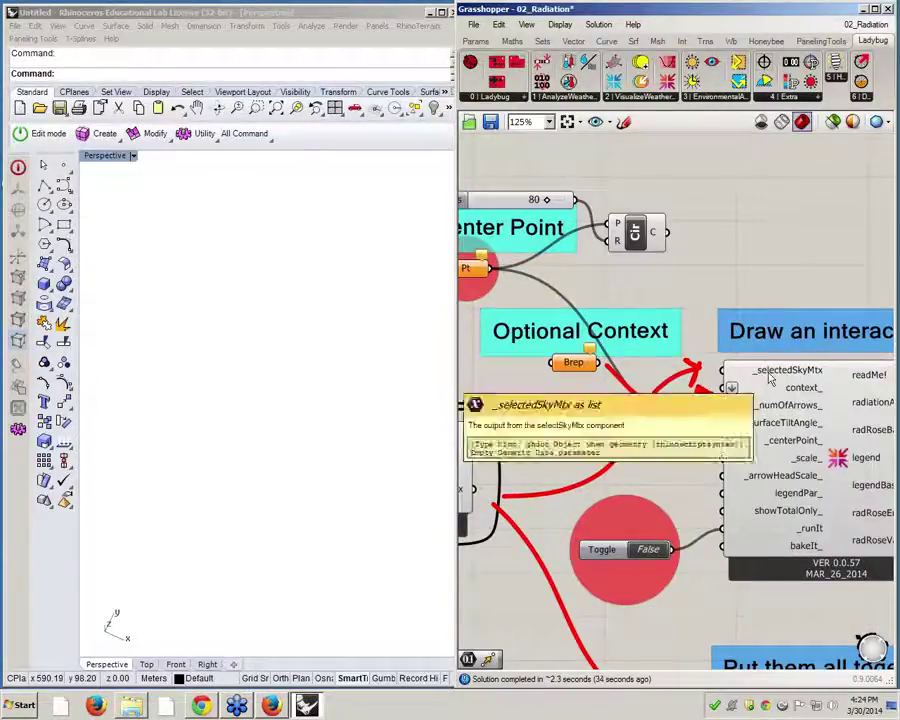
Wire selectedSkyMtx from the upper Select the sky component into the Radiation Rose and set its run toggle to True.
scroll(790, 378, down, 6)
scroll(648, 225, up, 3)
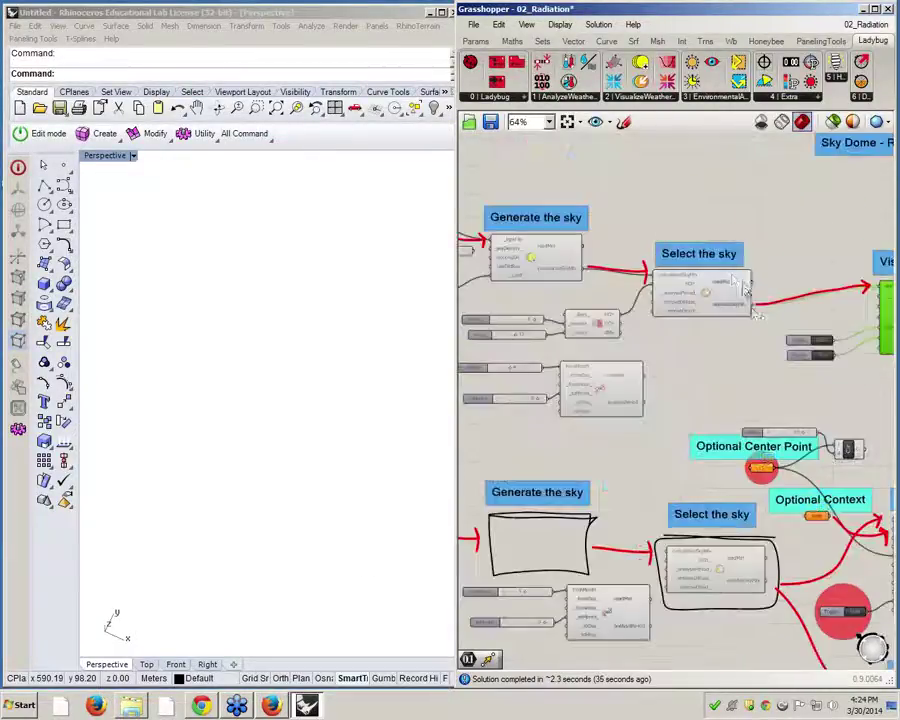
scroll(758, 316, up, 3)
scroll(765, 340, down, 4)
scroll(792, 432, up, 3)
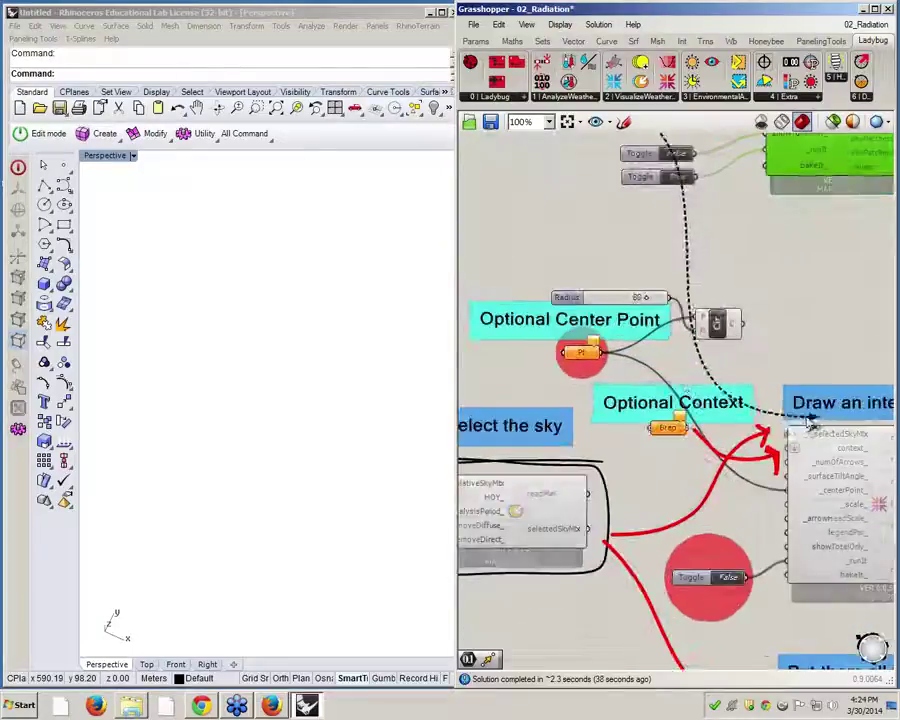
drag(789, 424, 788, 432)
scroll(788, 432, up, 1)
right_drag(761, 536, 683, 488)
scroll(672, 466, down, 1)
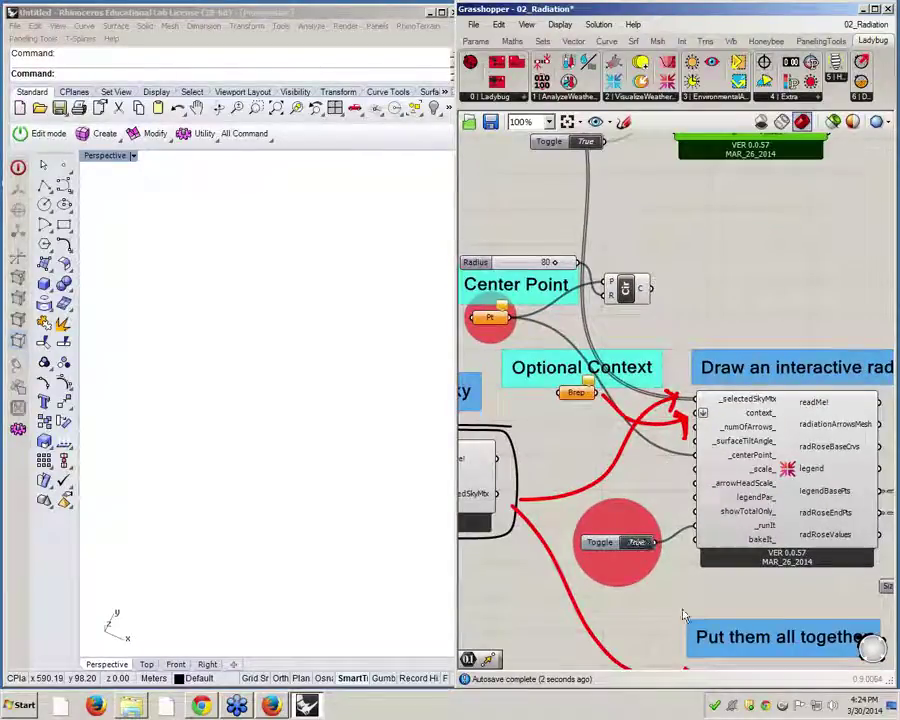
Compare the single-hour radiation roses in the Top view.
right_drag(225, 565, 211, 541)
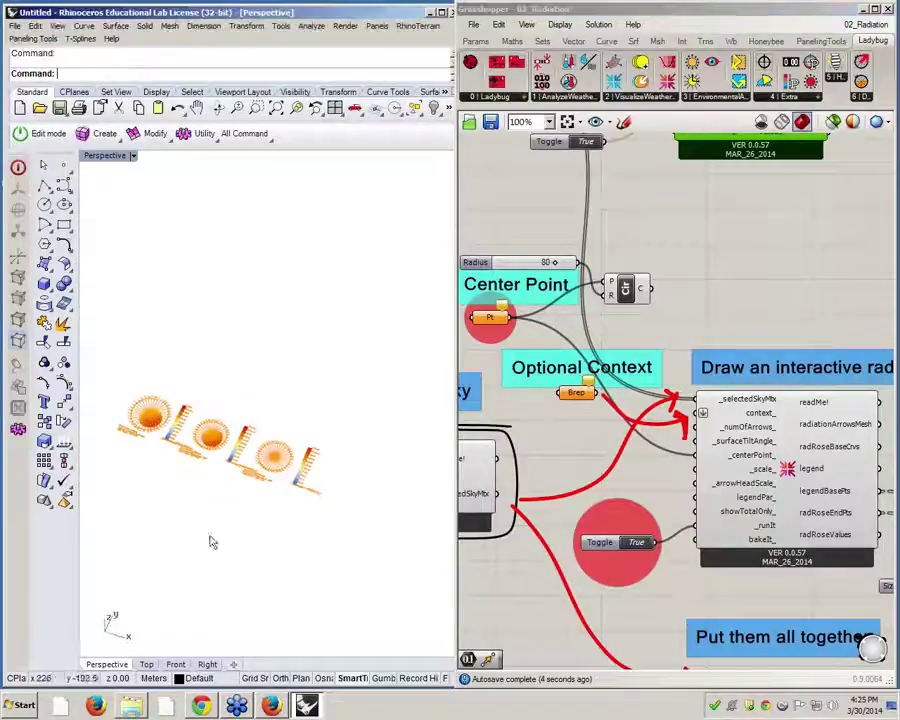
click(146, 664)
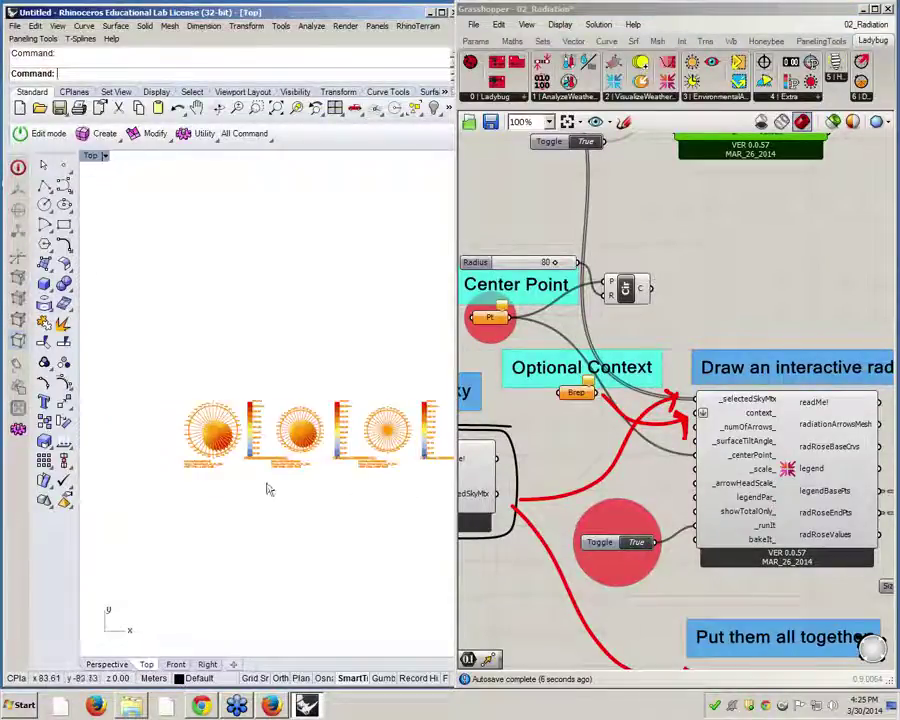
scroll(285, 450, up, 5)
scroll(250, 385, down, 2)
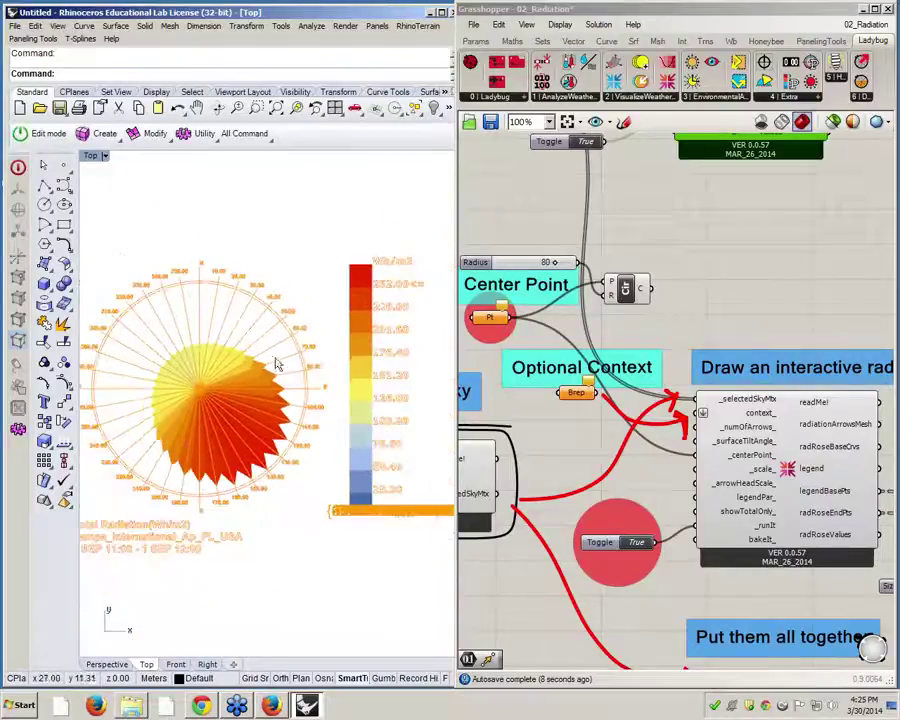
scroll(238, 405, down, 7)
right_drag(358, 428, 254, 423)
Disconnect the HOY input from the Select the sky component and view the annual total radiation rose.
scroll(604, 259, down, 4)
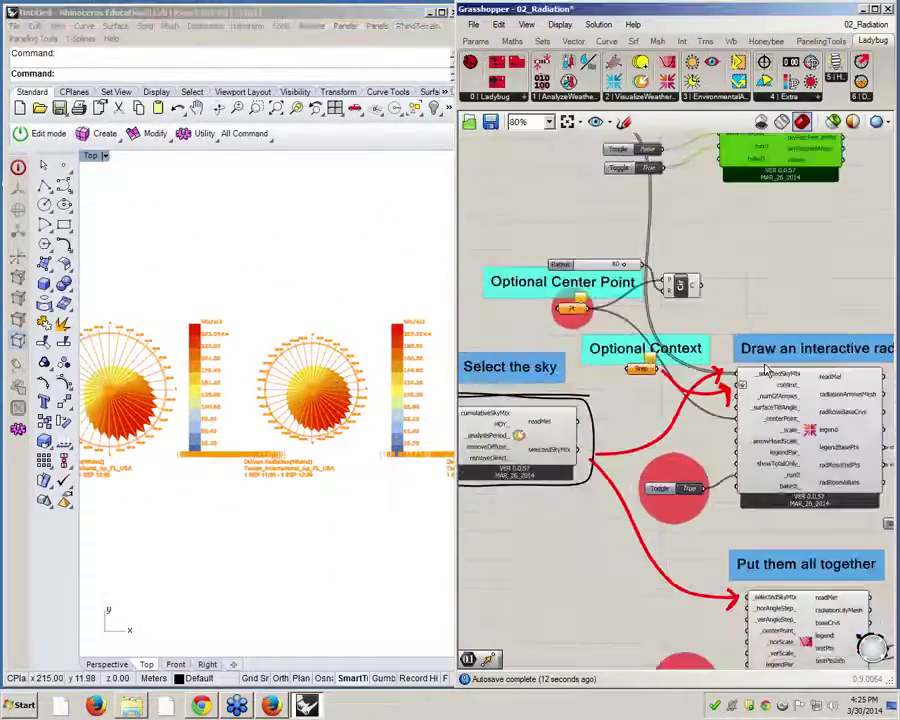
scroll(604, 259, up, 4)
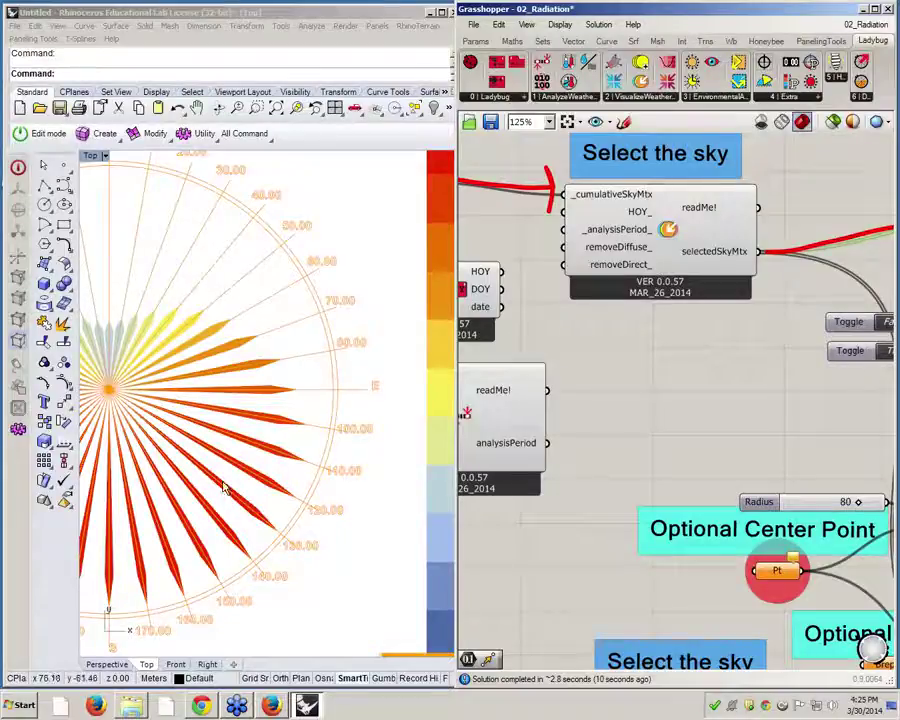
scroll(285, 420, down, 5)
scroll(285, 420, up, 5)
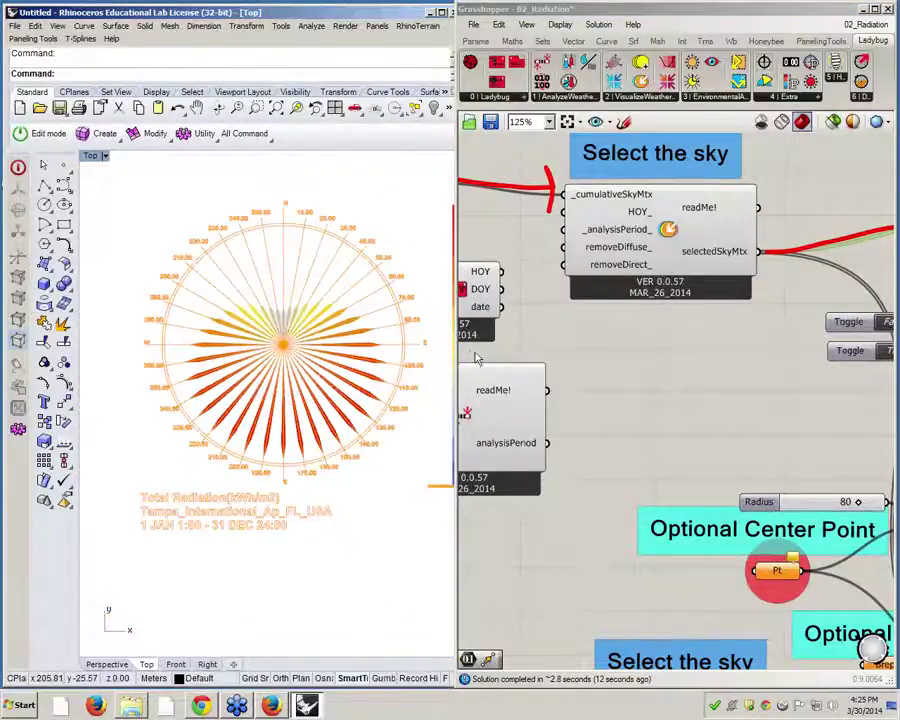
Widen the Rhino window beside the Grasshopper canvas and frame the total radiation rose in the Top view.
drag(455, 344, 525, 388)
drag(463, 384, 524, 390)
scroll(293, 414, down, 6)
scroll(297, 374, up, 6)
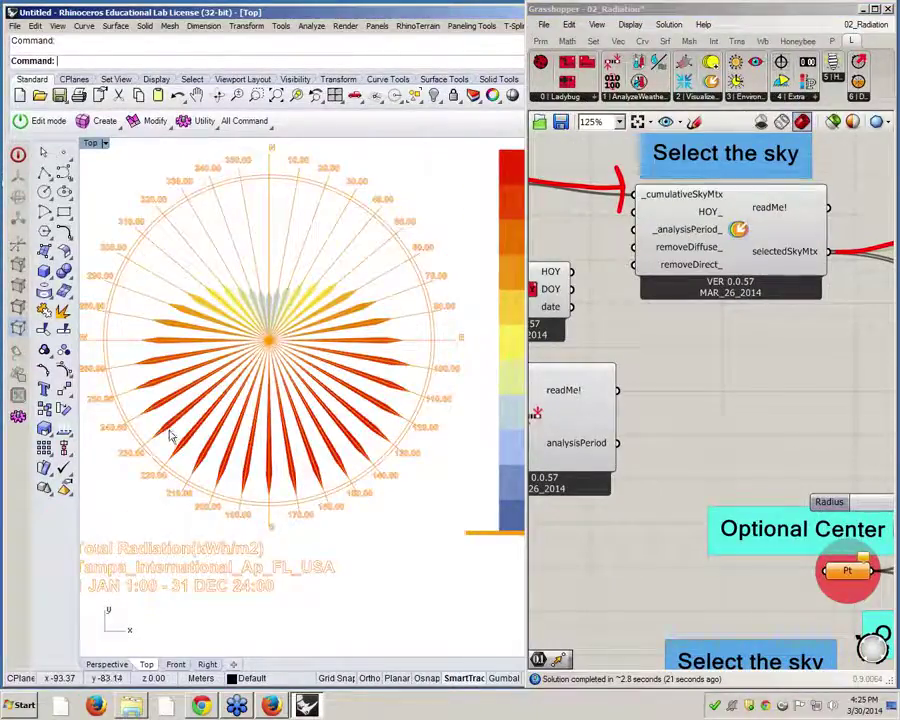
Inspect the annual total, diffuse and direct radiation roses up close by orientation.
scroll(210, 418, up, 2)
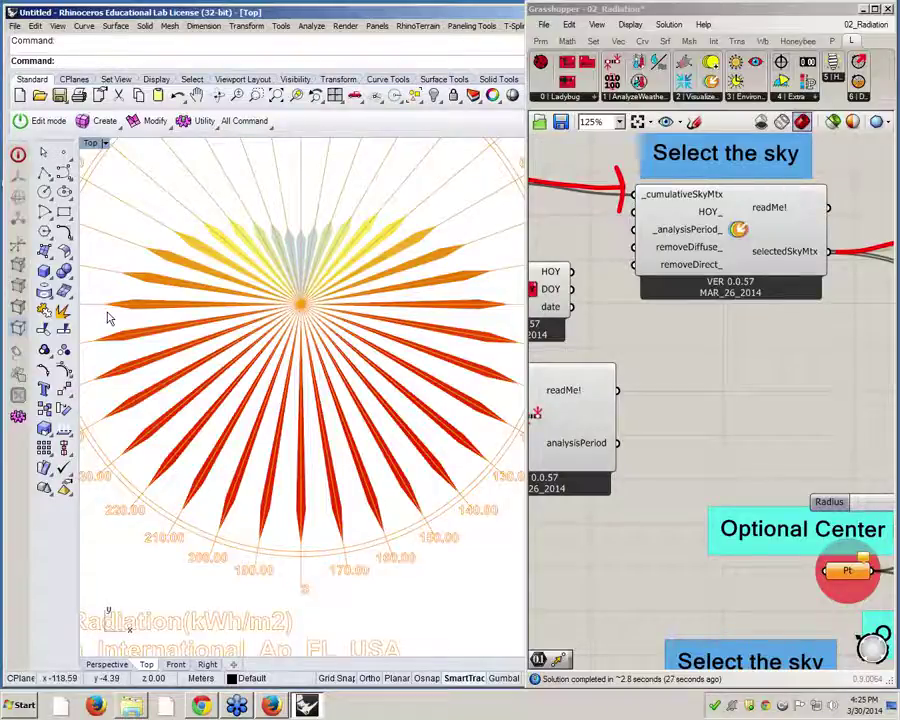
right_drag(110, 318, 154, 335)
scroll(154, 335, down, 4)
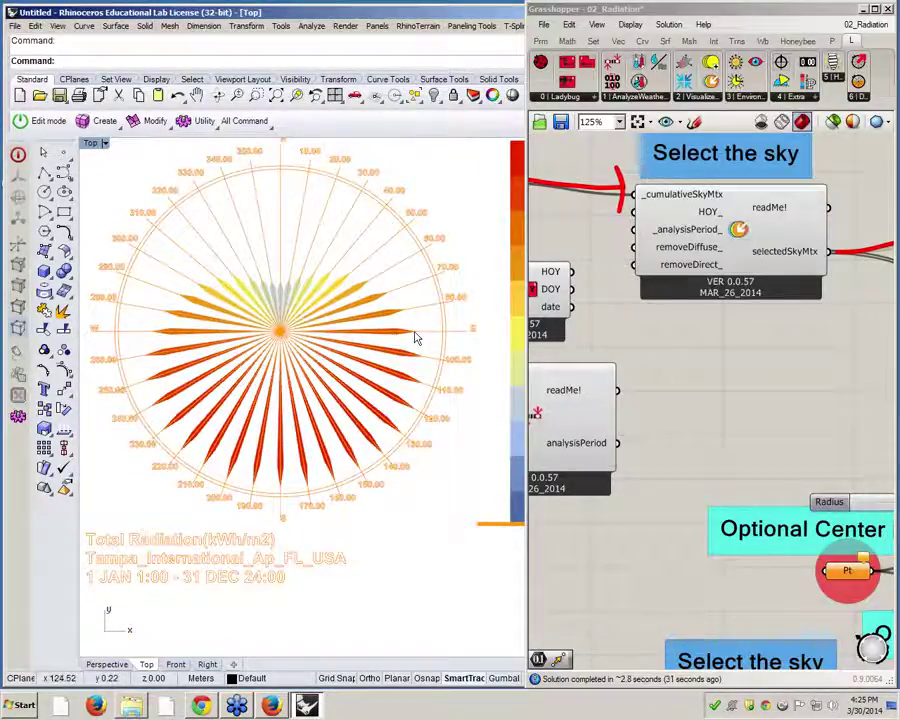
scroll(354, 345, down, 7)
right_drag(364, 373, 226, 375)
scroll(318, 357, up, 8)
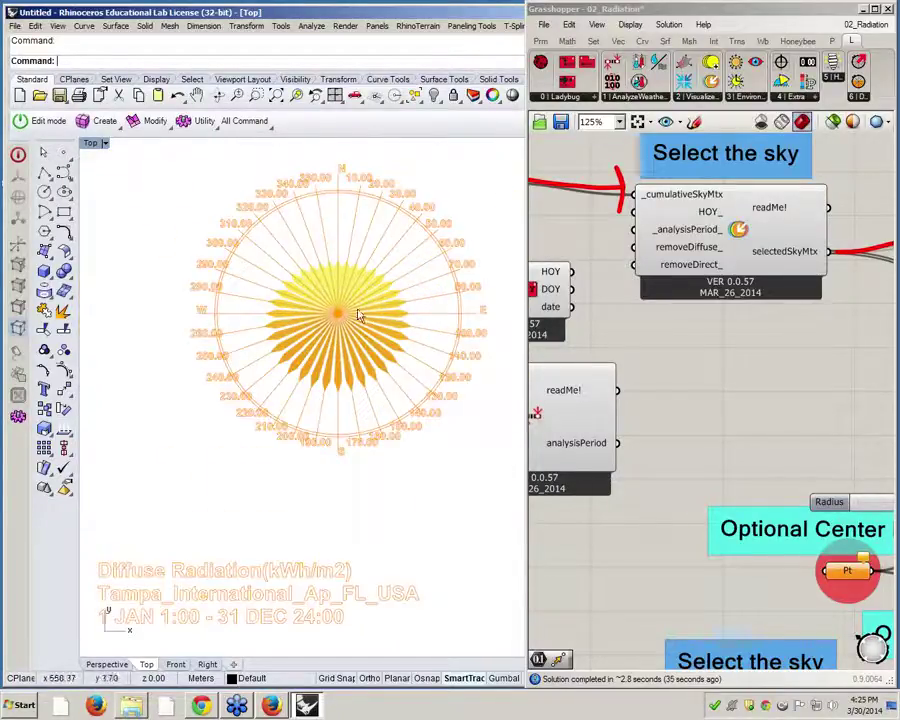
scroll(385, 322, down, 5)
scroll(408, 325, up, 5)
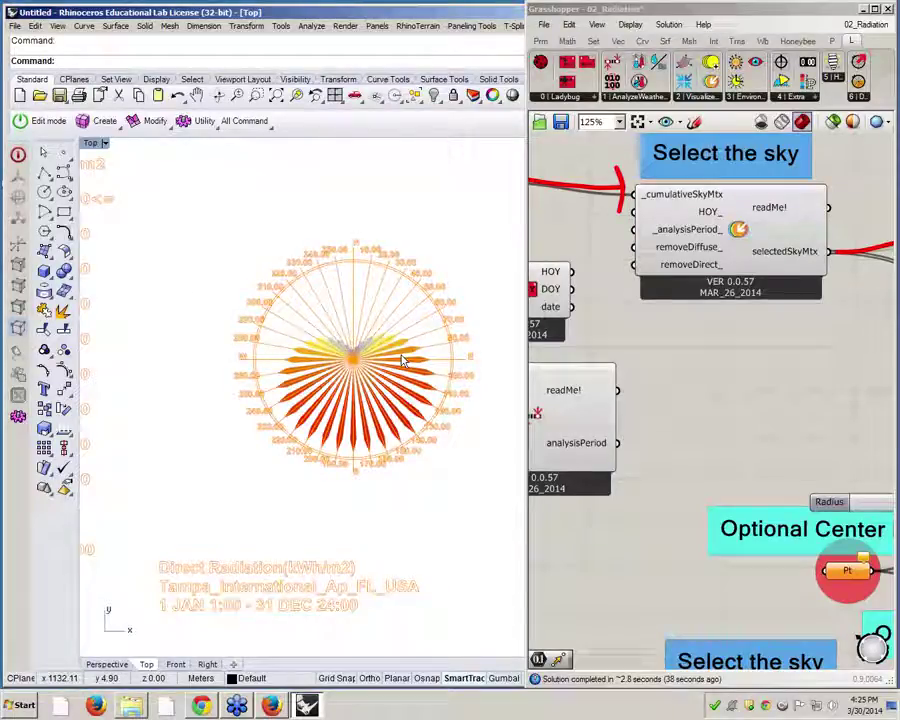
scroll(300, 380, down, 5)
scroll(250, 364, up, 5)
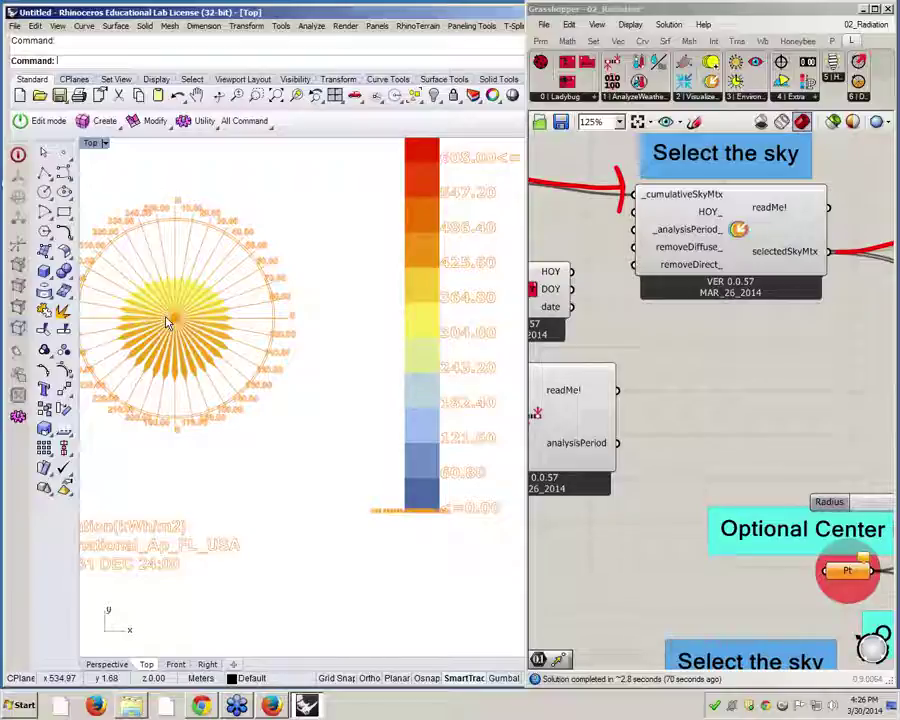
Compare the diffuse radiation rose and its legend with the total radiation rose again.
right_drag(213, 297, 332, 296)
scroll(338, 312, down, 10)
scroll(192, 316, up, 7)
right_drag(189, 318, 308, 341)
scroll(304, 342, up, 6)
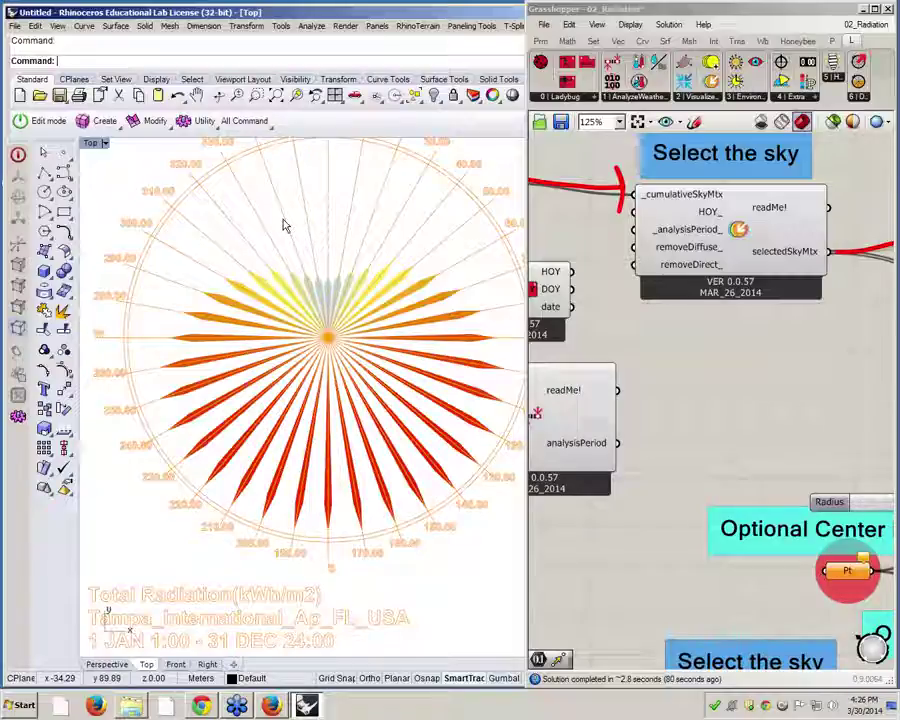
right_drag(465, 369, 312, 330)
scroll(318, 318, down, 7)
scroll(242, 306, up, 5)
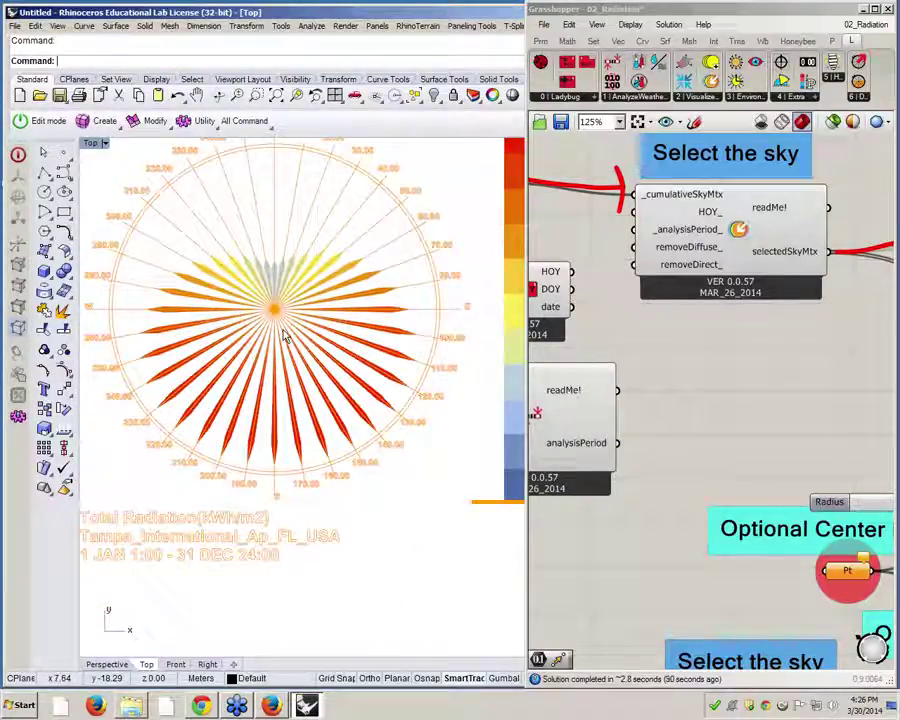
Preview the sky dome over the total radiation rose, and hide the dome preview again.
scroll(280, 458, up, 2)
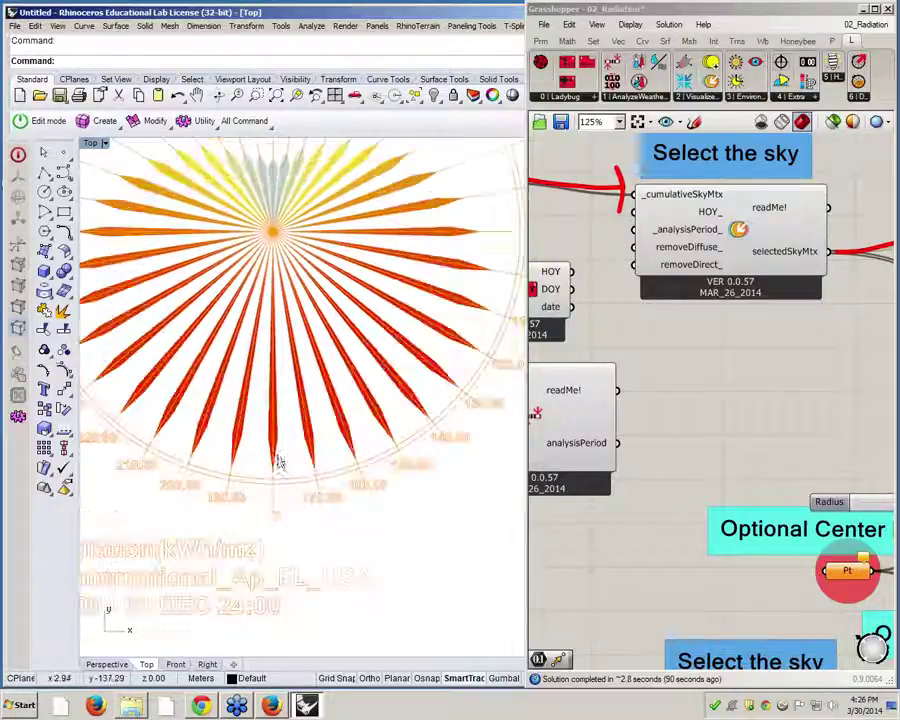
scroll(277, 455, down, 6)
right_drag(570, 362, 630, 410)
scroll(630, 410, down, 5)
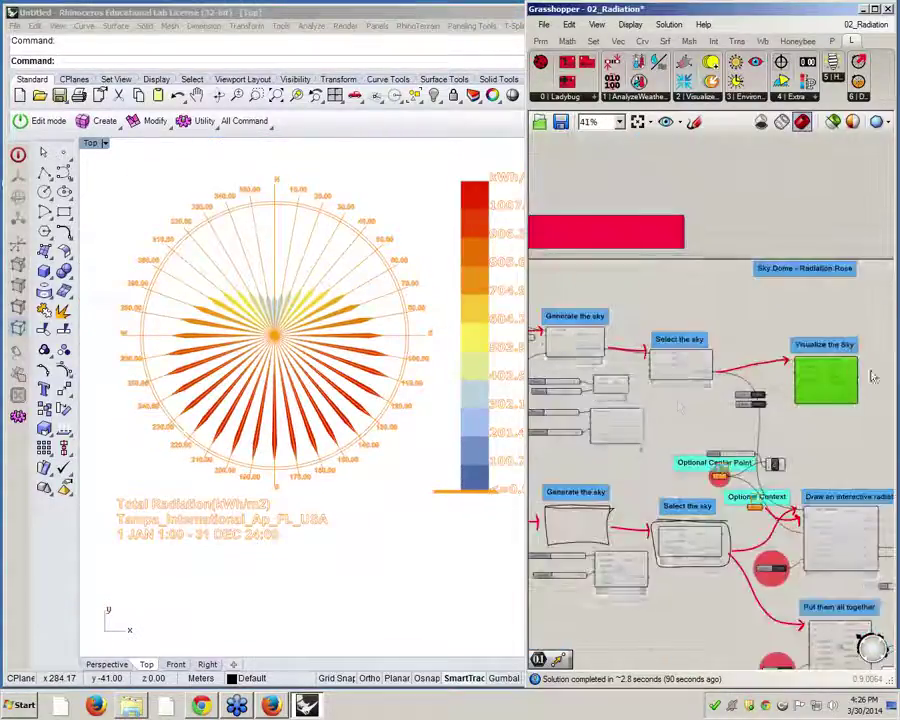
scroll(842, 374, up, 4)
right_click(800, 390)
click(755, 471)
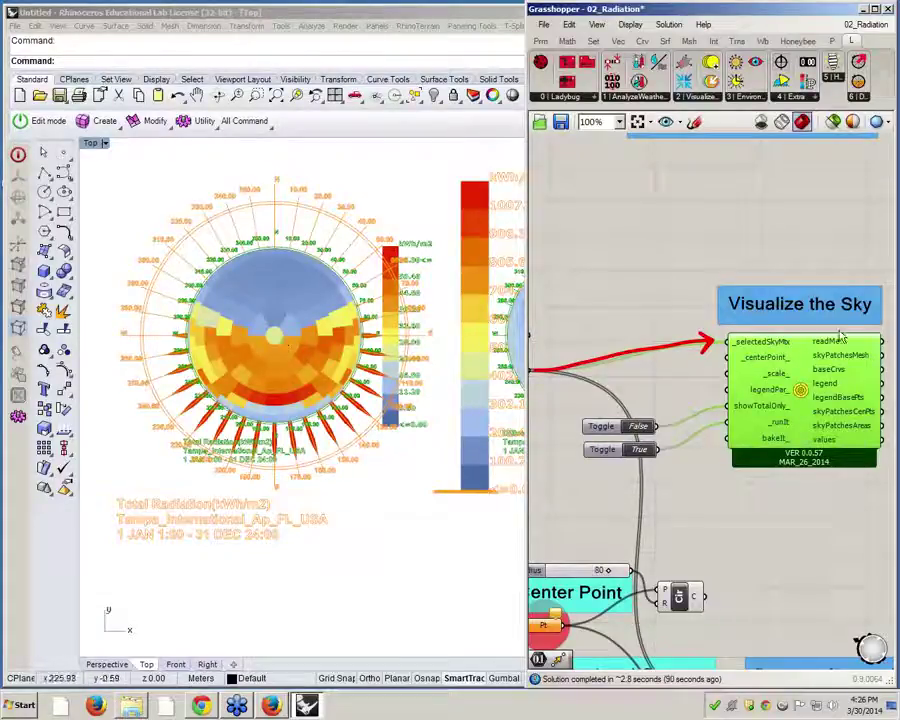
right_click(798, 390)
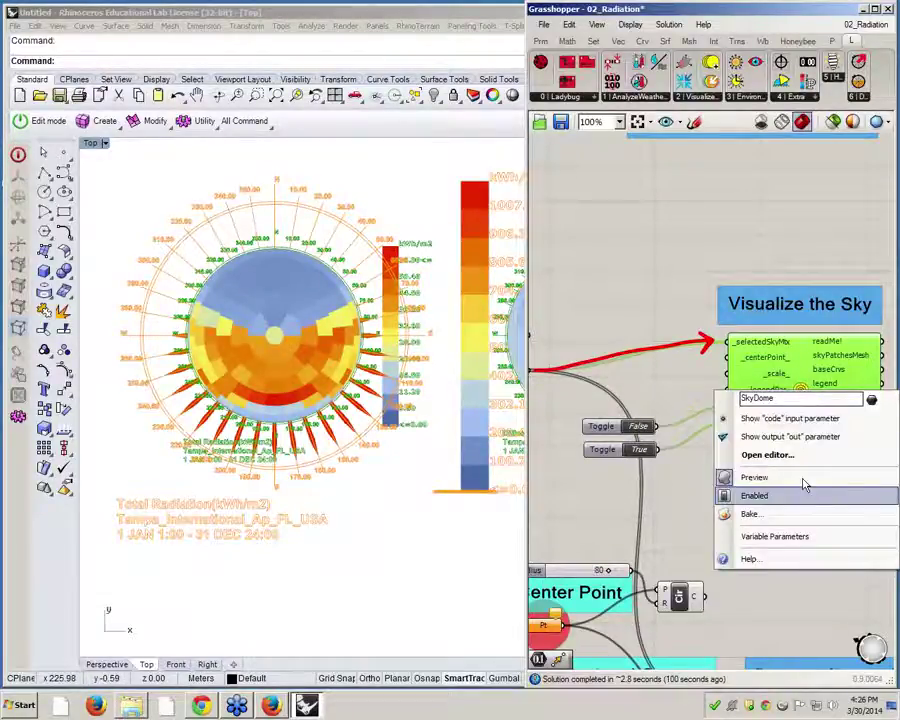
click(790, 479)
Widen the Grasshopper window to make room for the radiation rose definition beside the Rhino viewport.
scroll(775, 495, down, 8)
scroll(722, 393, up, 6)
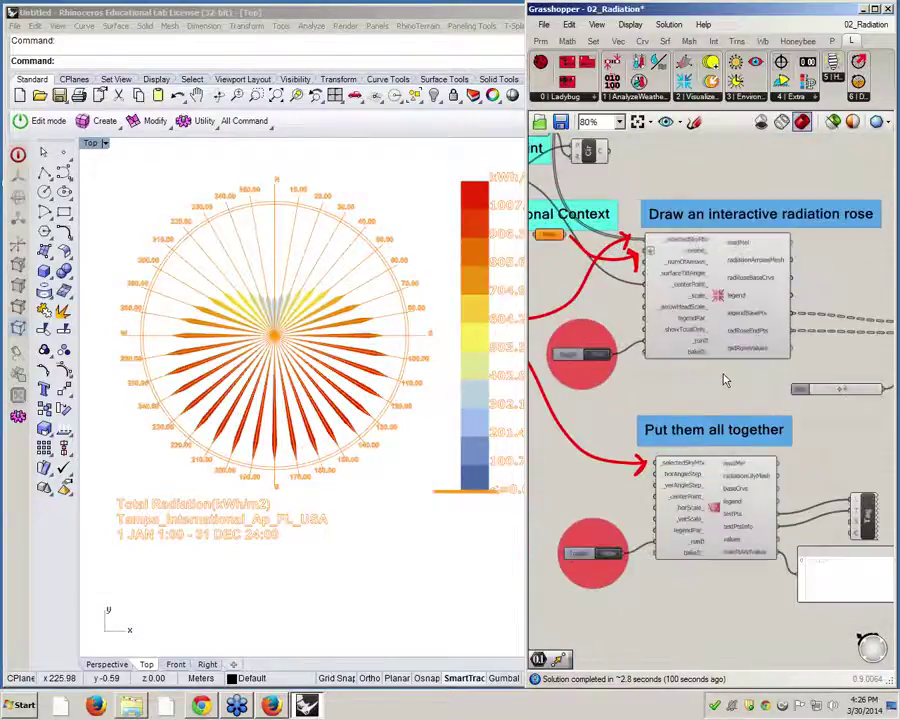
scroll(745, 318, down, 3)
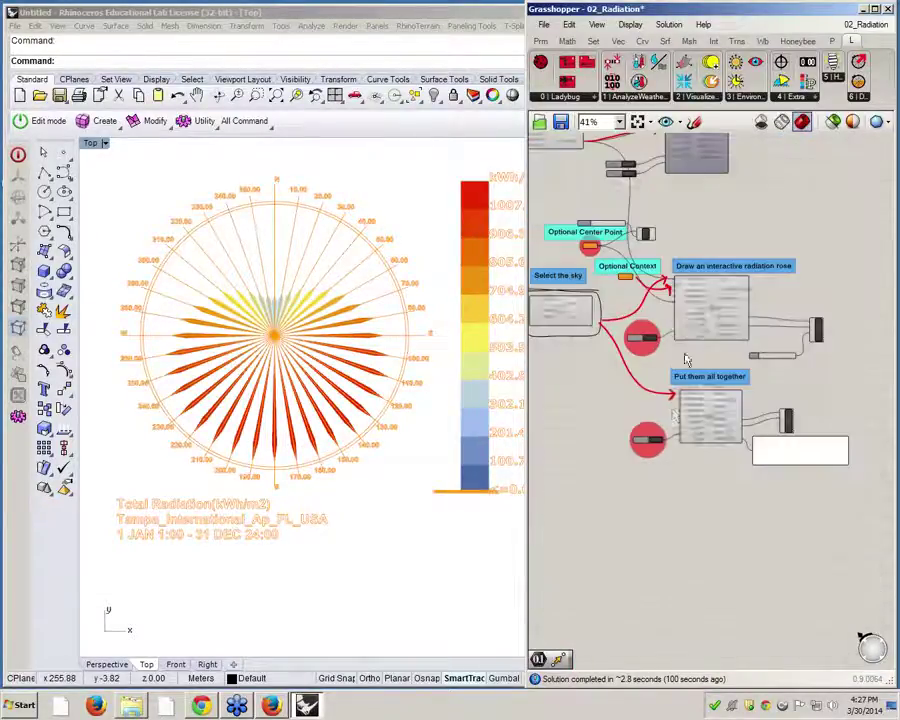
right_drag(335, 464, 353, 448)
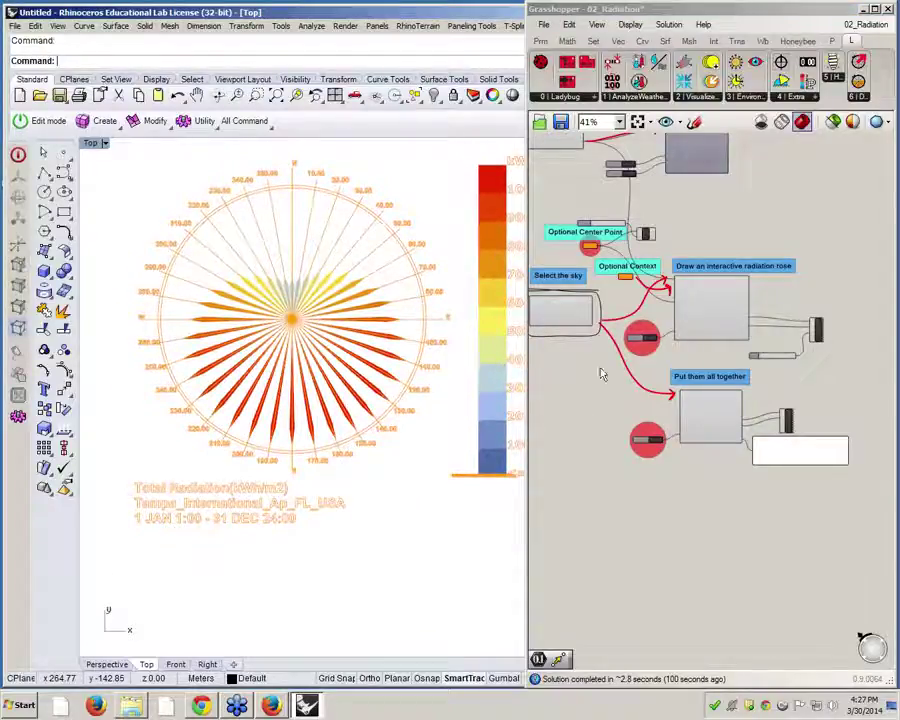
drag(525, 330, 316, 330)
scroll(635, 480, down, 3)
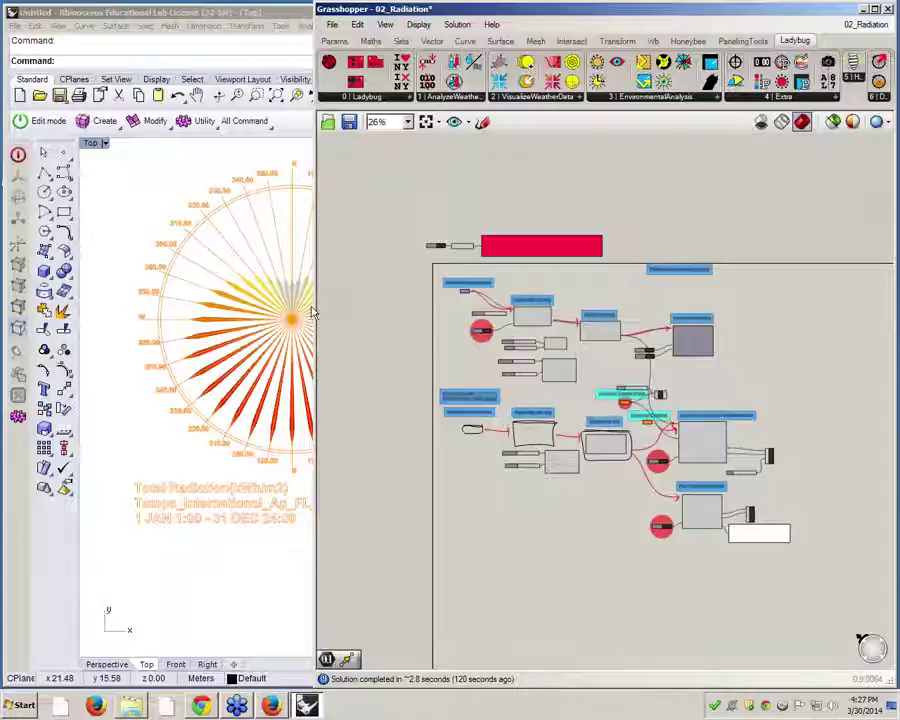
drag(317, 302, 377, 300)
Duplicate the True toggle of the radiation rose component and connect the copy to its showTotalOnly_ input.
scroll(549, 335, up, 5)
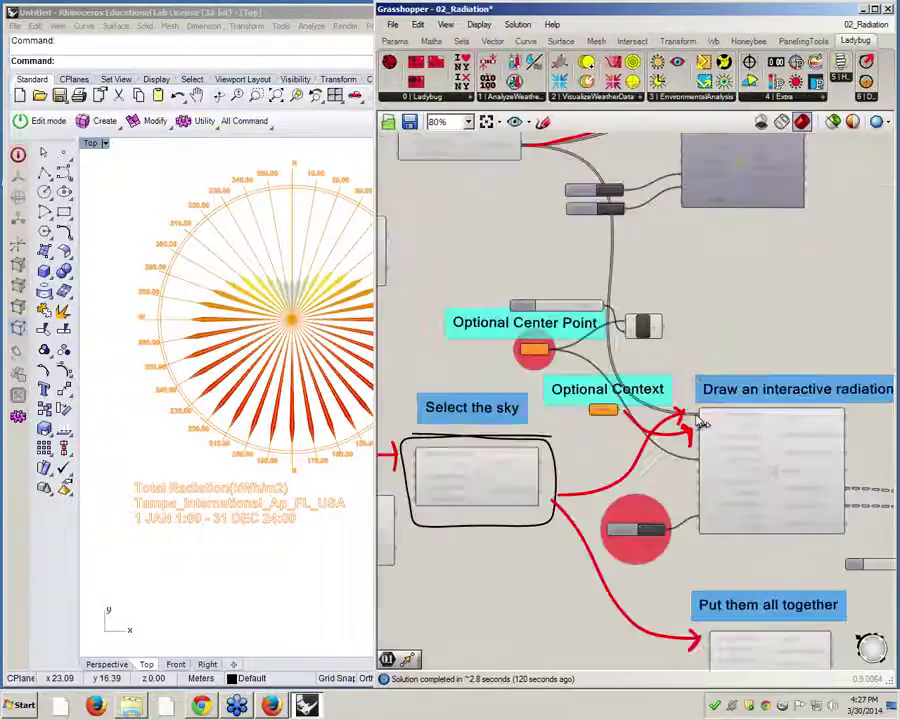
right_drag(530, 307, 558, 325)
right_drag(612, 389, 482, 349)
scroll(689, 527, up, 1)
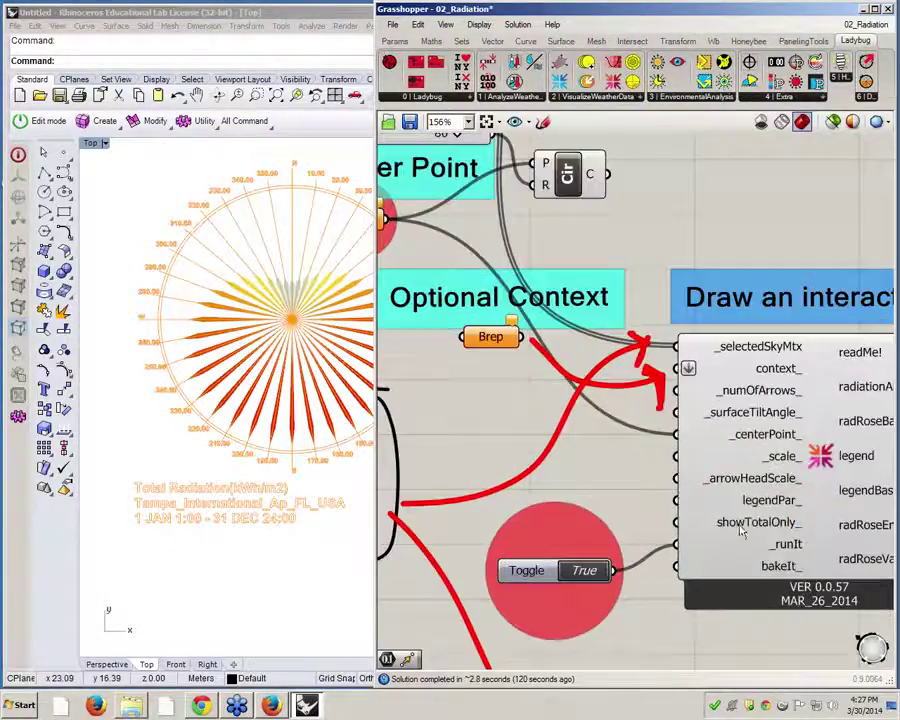
click(527, 570)
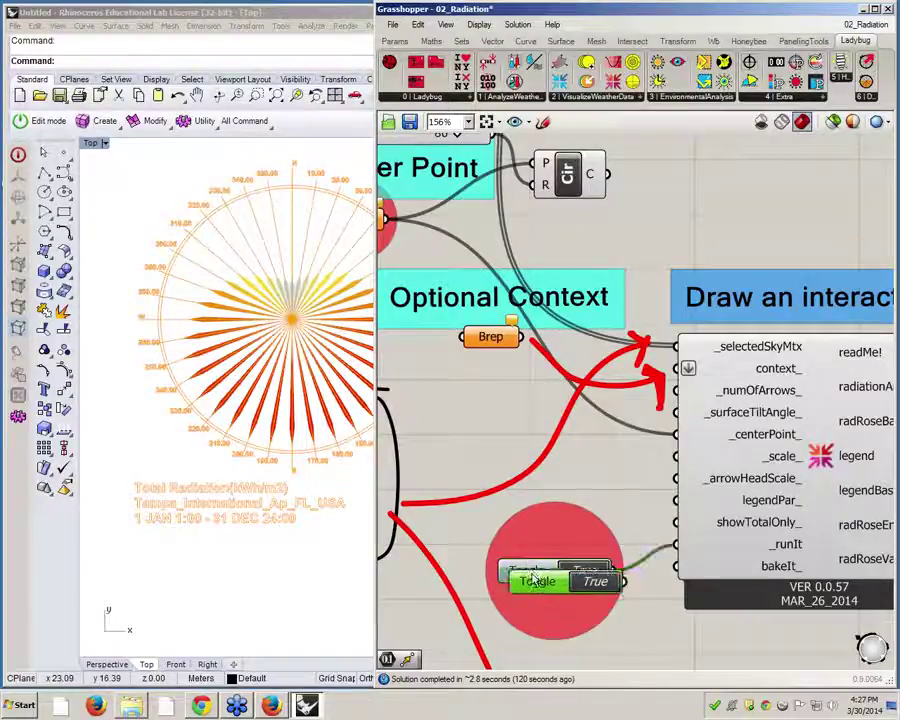
alt+drag(527, 570, 513, 485)
drag(604, 487, 677, 522)
Switch the Rhino viewport to Perspective and frame the total radiation rose.
scroll(181, 477, down, 10)
scroll(181, 476, up, 9)
right_drag(179, 494, 244, 462)
click(106, 664)
right_drag(180, 505, 255, 556)
scroll(243, 498, down, 6)
scroll(255, 548, up, 7)
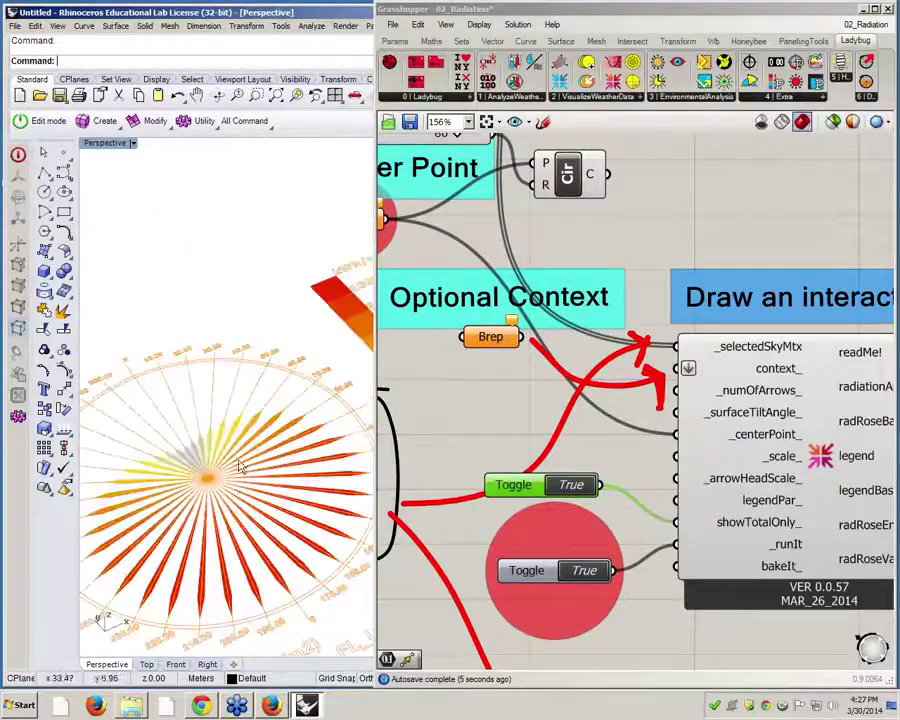
right_drag(236, 496, 249, 488)
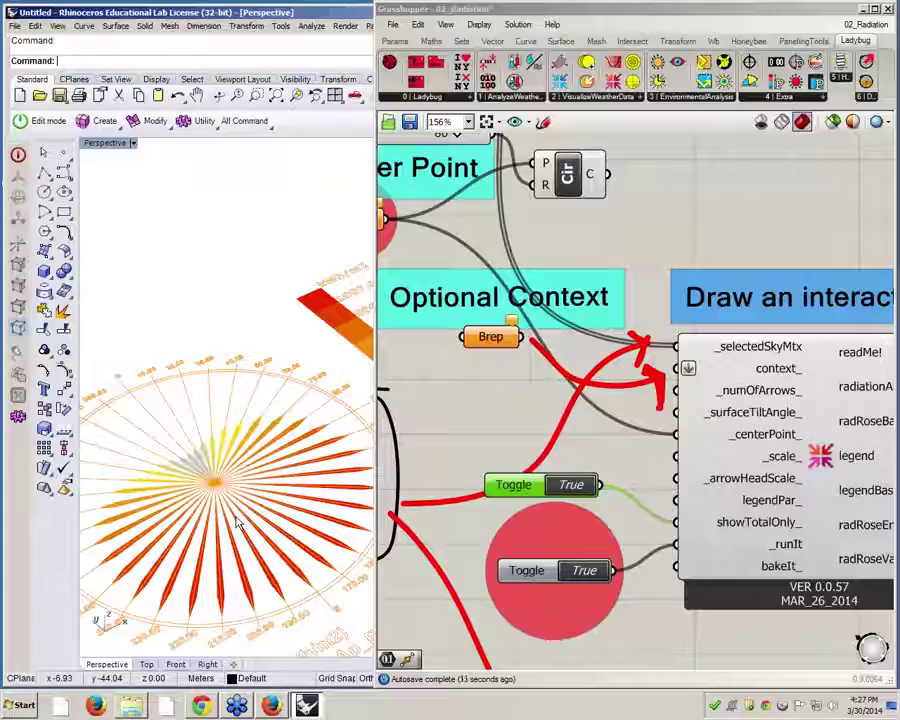
Model a thin box about 28 m high just north of the radiation rose's center.
text(box)
key(Return)
scroll(205, 447, up, 3)
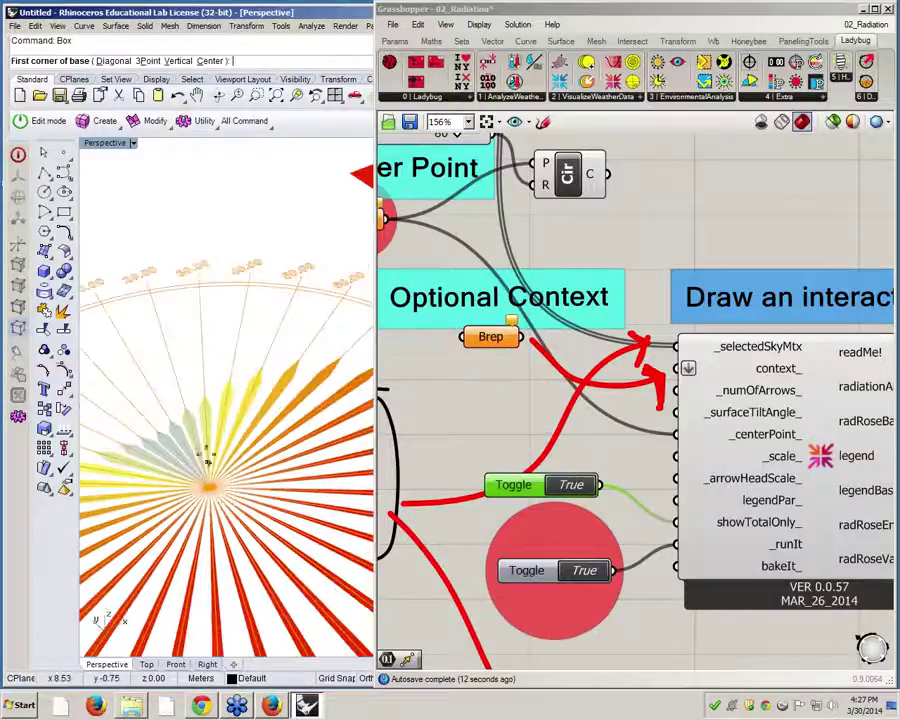
click(197, 444)
click(240, 428)
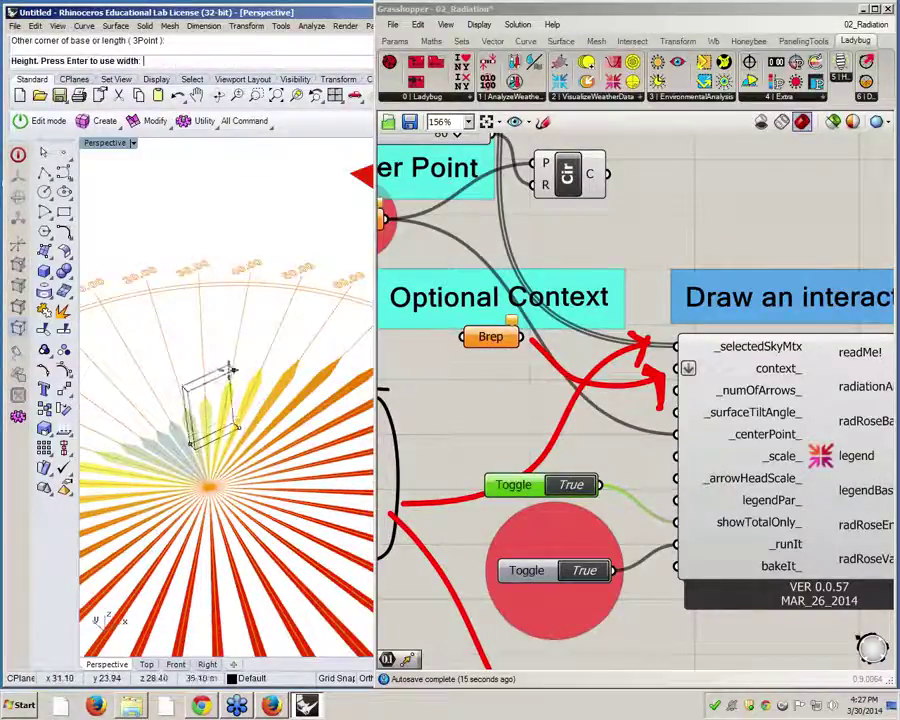
click(230, 368)
Model two more context boxes, one east and one about 69 m high west of the rose's center.
right_click(261, 489)
click(249, 467)
click(331, 497)
click(330, 405)
right_drag(241, 488, 268, 490)
right_click(182, 511)
click(138, 511)
click(239, 557)
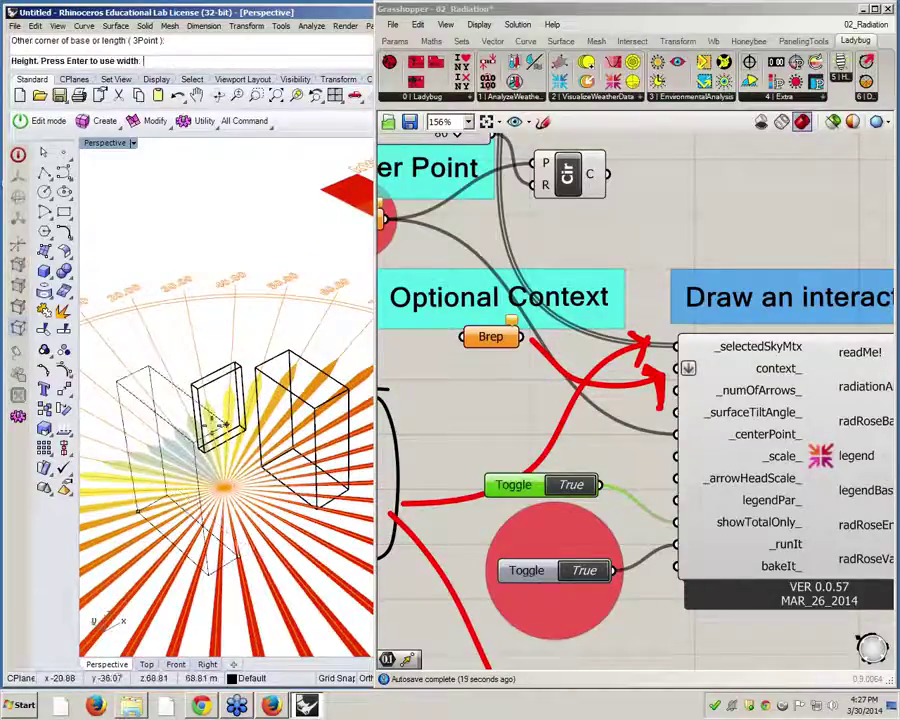
click(213, 425)
Select the three boxes, set them as multiple Breps in the Optional Context parameter, and place the parameter below its label.
right_drag(213, 425, 197, 476)
scroll(197, 476, up, 6)
scroll(205, 426, down, 3)
scroll(213, 412, down, 10)
drag(262, 335, 160, 448)
right_drag(524, 427, 640, 429)
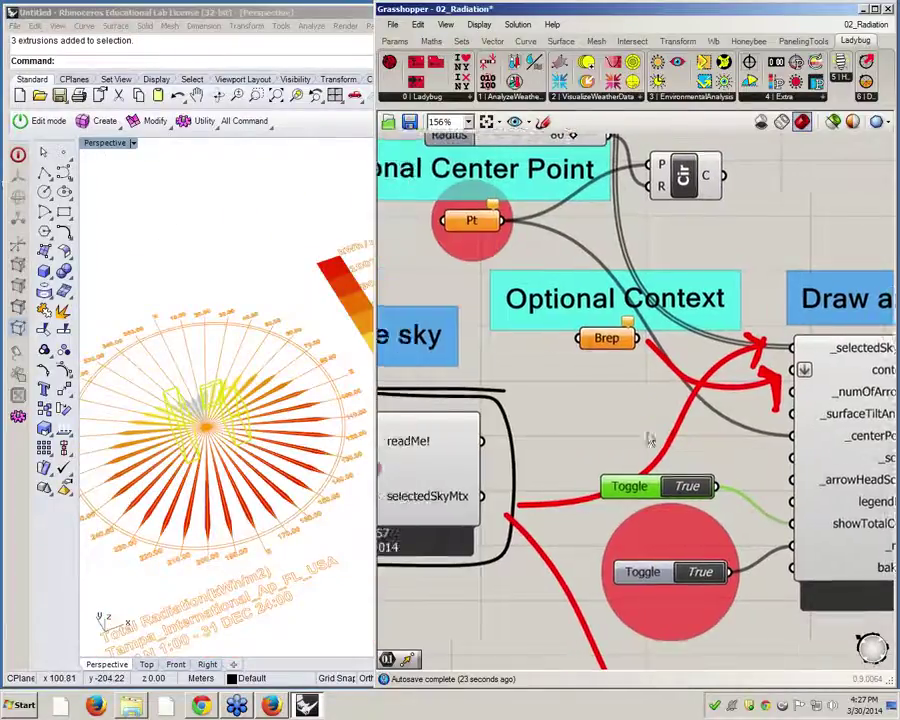
right_click(612, 342)
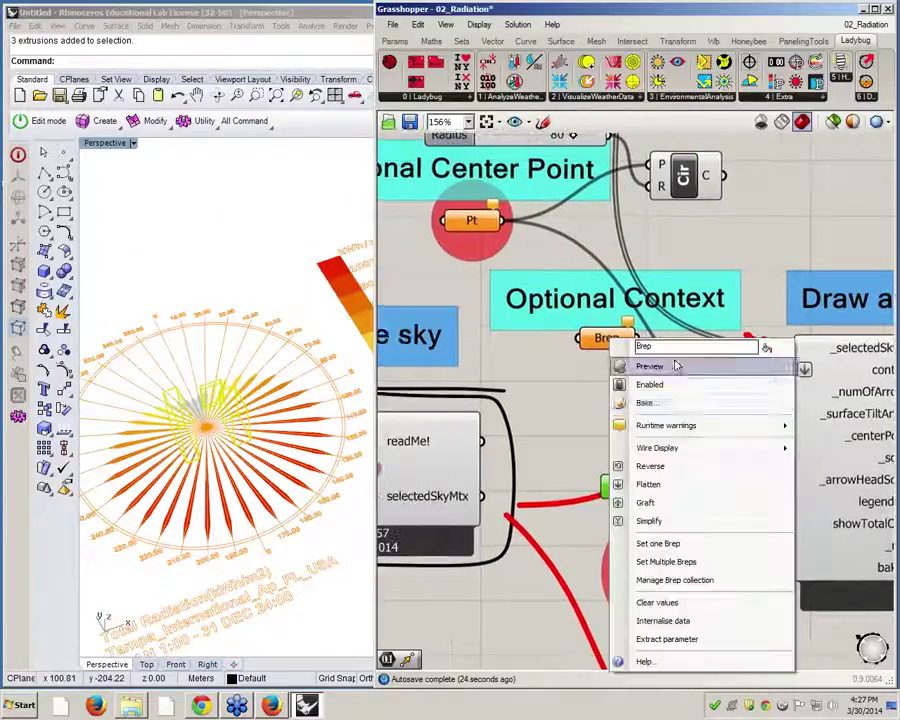
click(673, 564)
right_drag(624, 363, 606, 371)
drag(592, 353, 586, 408)
click(572, 413)
Examine from several angles how the three context boxes affect the total radiation rose.
scroll(573, 398, down, 2)
scroll(713, 430, up, 3)
scroll(235, 530, down, 3)
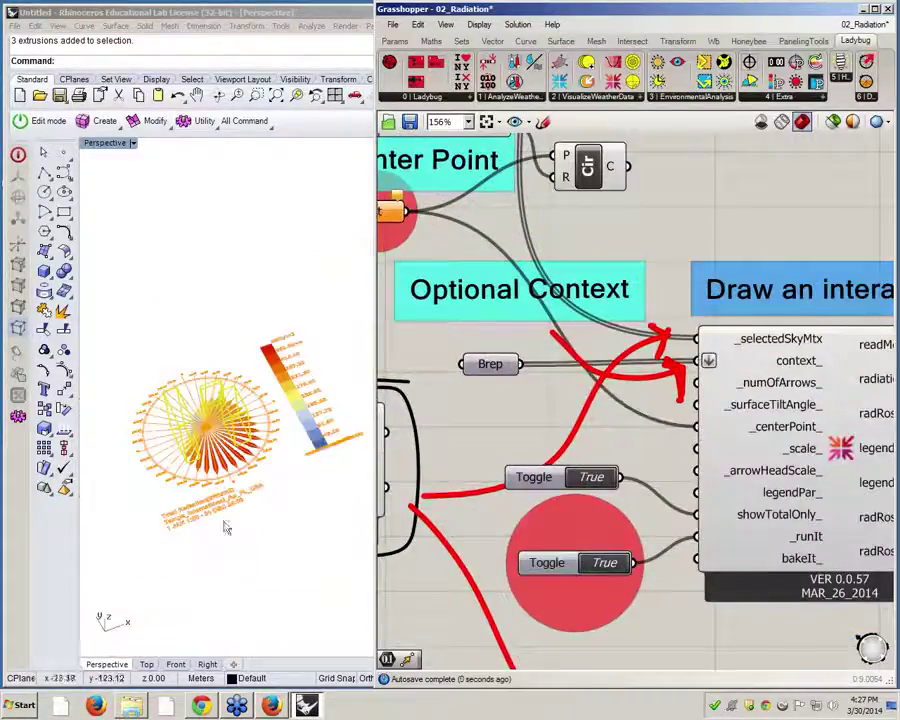
right_drag(228, 512, 227, 609)
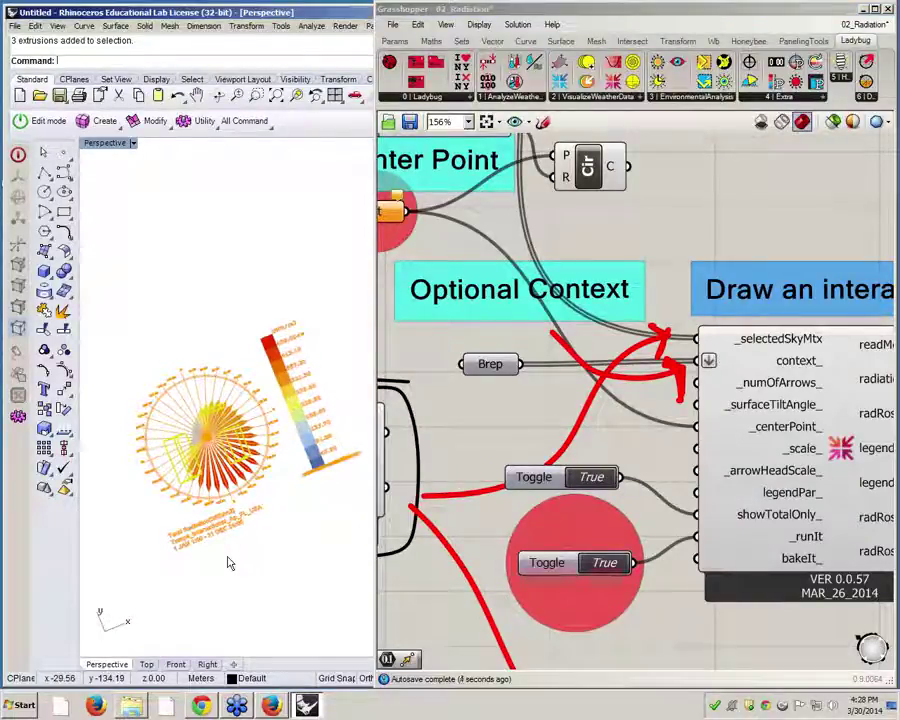
right_drag(227, 563, 229, 405)
scroll(218, 455, up, 8)
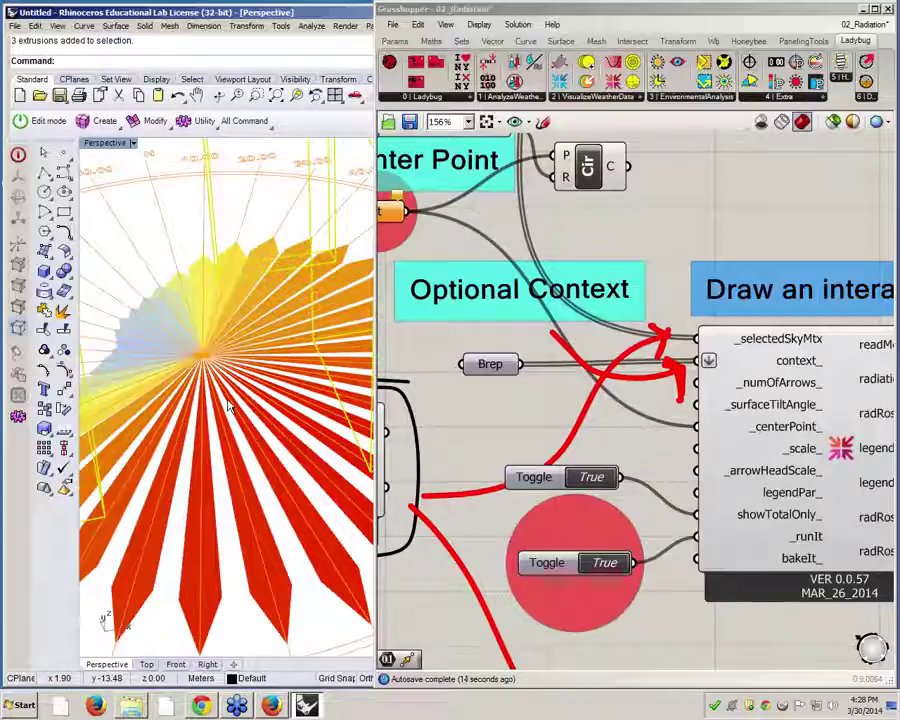
right_drag(253, 374, 281, 389)
scroll(243, 415, down, 8)
scroll(252, 400, up, 5)
scroll(235, 456, down, 4)
right_drag(235, 456, 270, 452)
Move the east context box about 25 m outward, away from the rose's center.
click(312, 400)
click(284, 423)
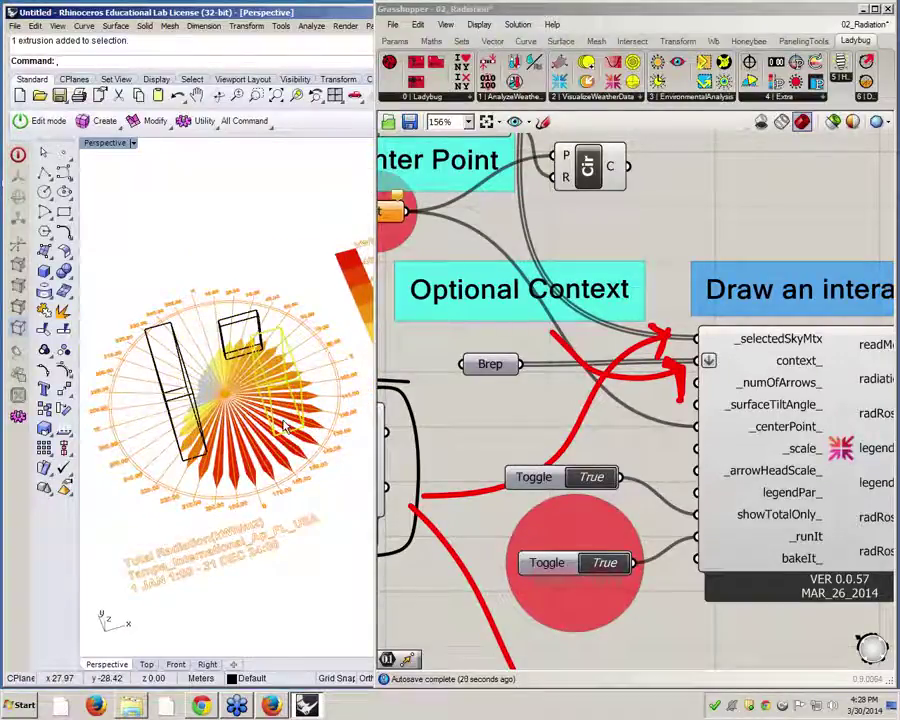
text(Move)
key(Return)
click(303, 470)
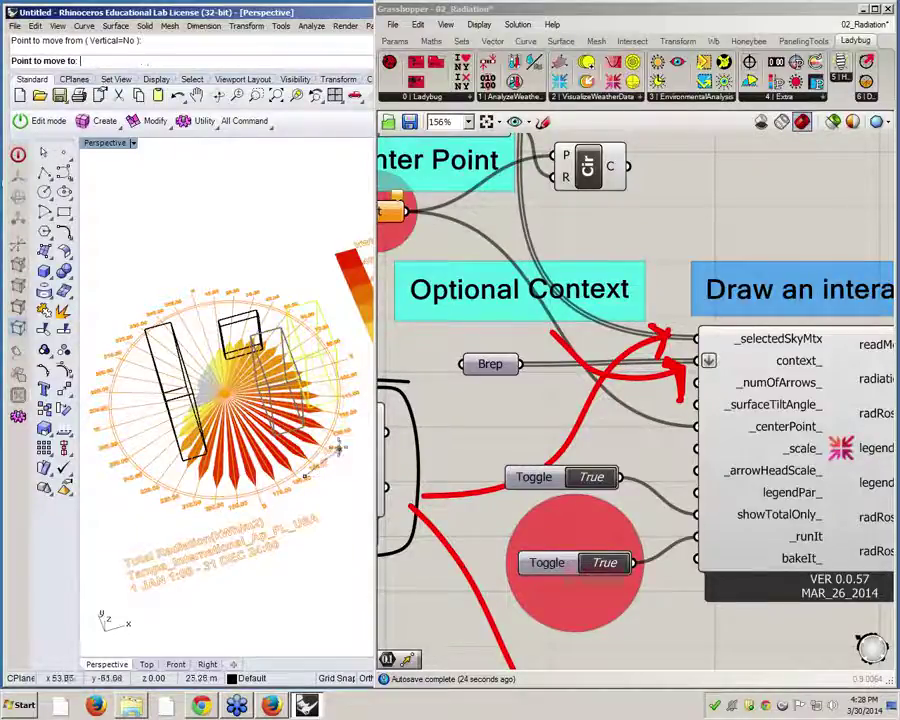
click(338, 447)
Examine the updated radiation rose by orientation around the shading boxes, and deselect the moved box.
right_drag(338, 448, 238, 447)
shift+right_drag(301, 540, 300, 495)
scroll(203, 374, up, 7)
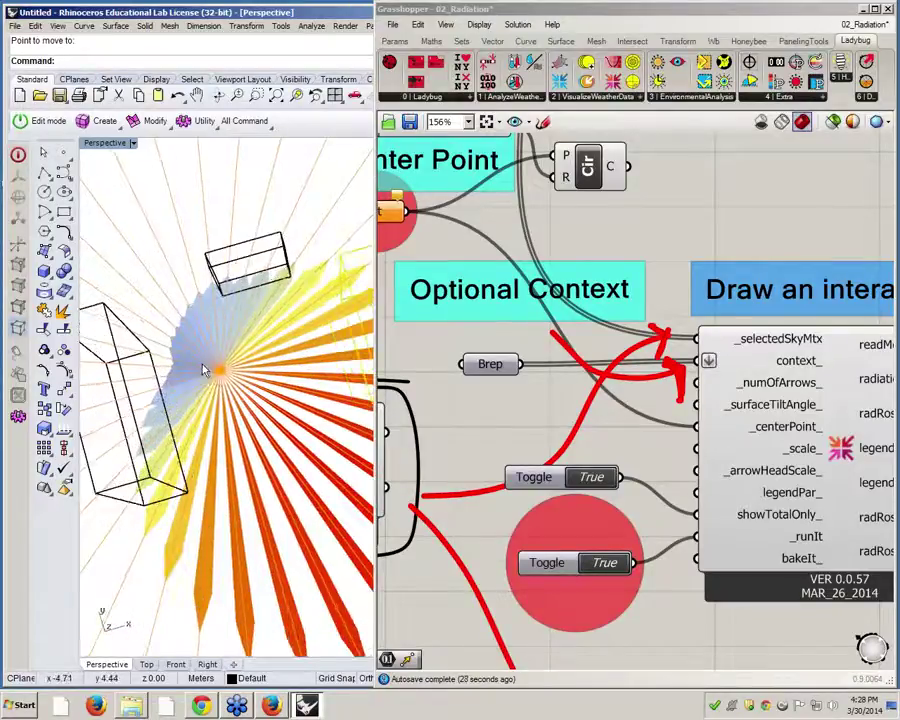
scroll(203, 370, down, 5)
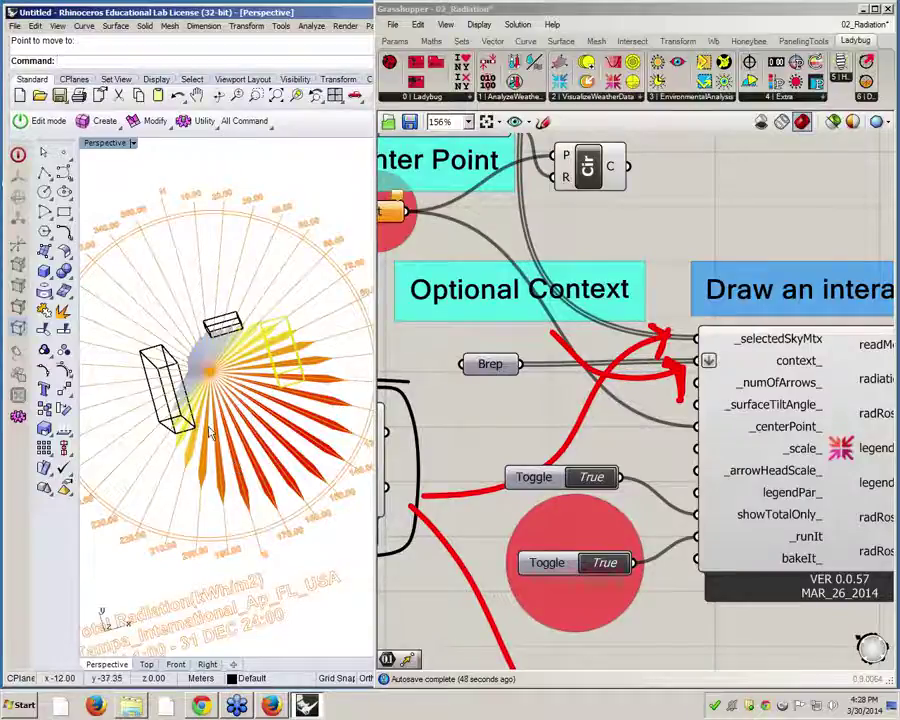
scroll(237, 468, up, 5)
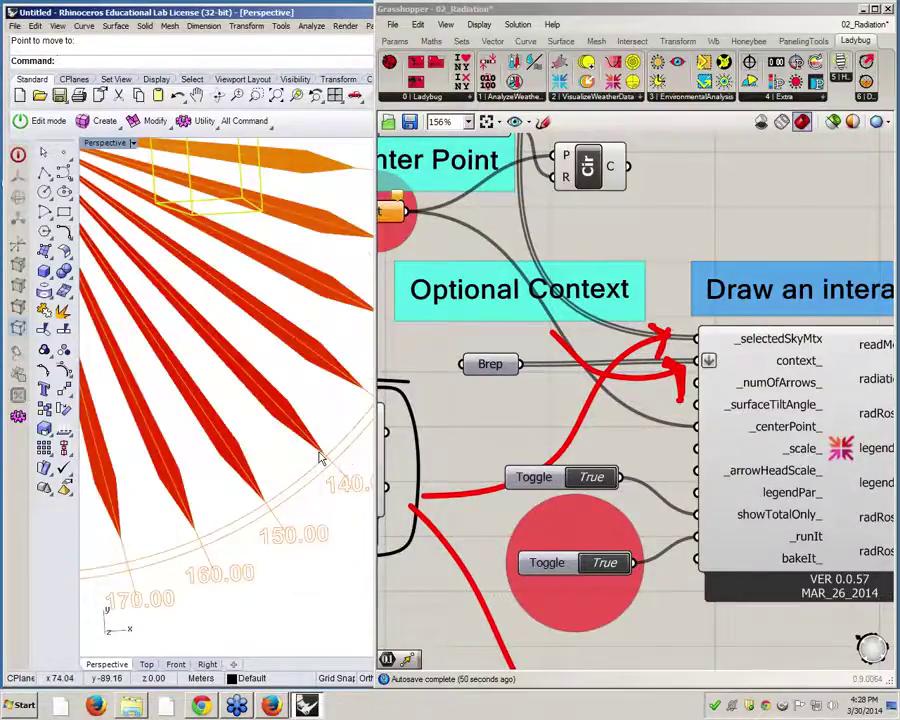
scroll(206, 297, down, 5)
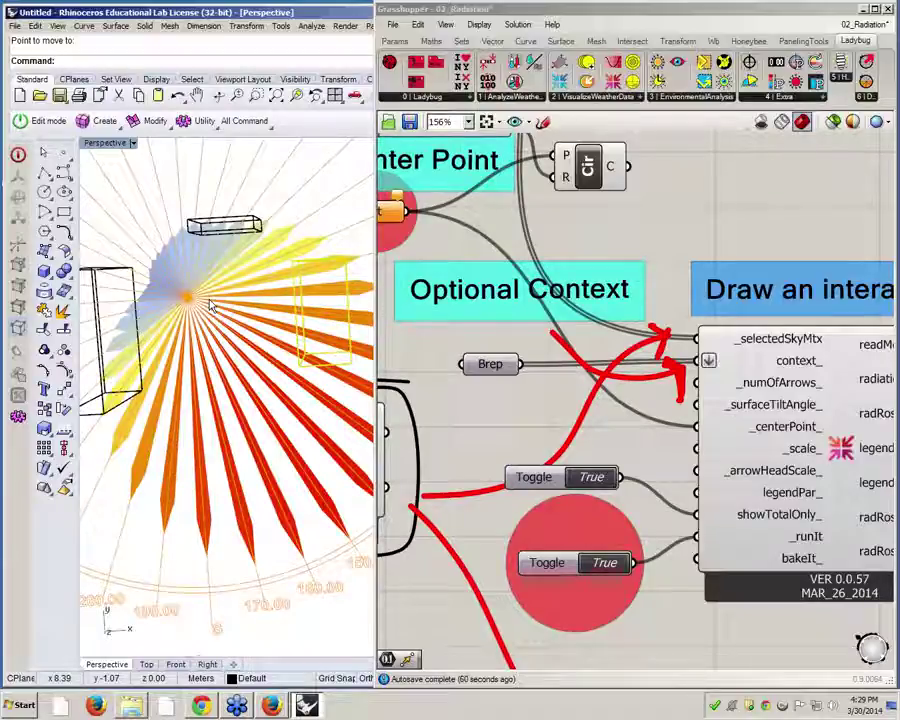
scroll(565, 230, down, 3)
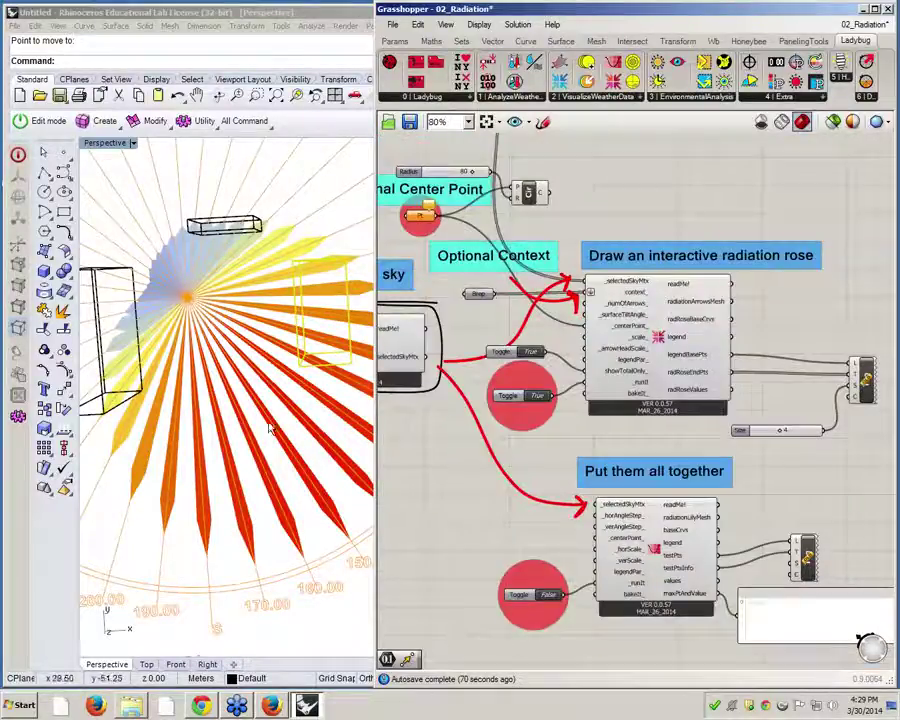
right_drag(269, 428, 281, 344)
scroll(281, 344, down, 6)
click(259, 446)
right_drag(263, 502, 288, 477)
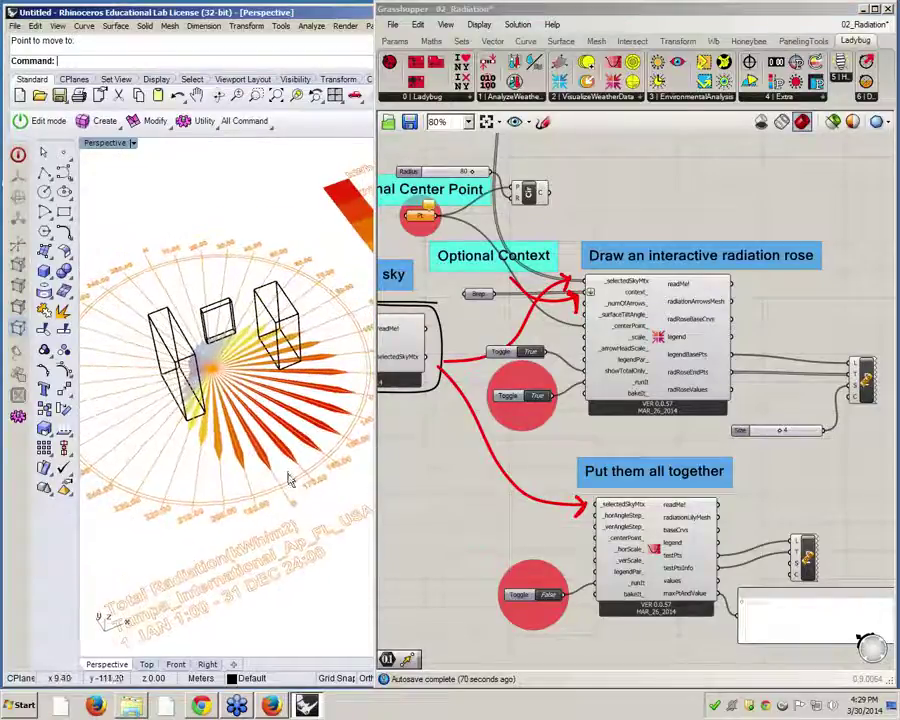